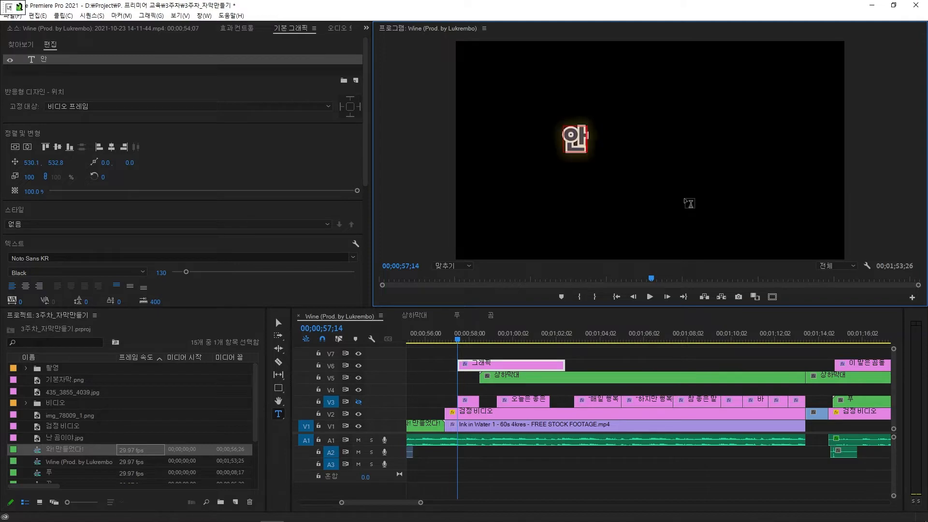
# Step: Finish entering the title text 안녕하세요 and select it
pyautogui.write('요')
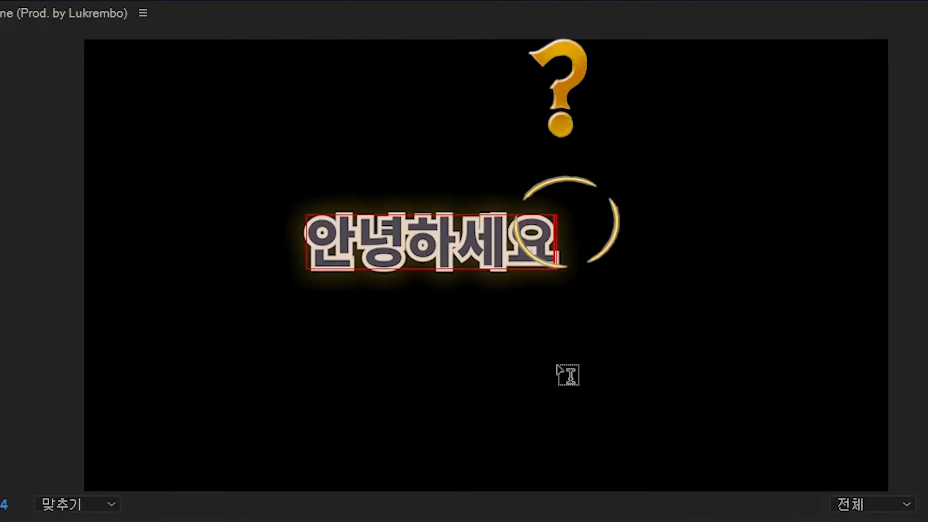
pyautogui.hotkey('ctrl', 'a')
pyautogui.click(366, 178)
pyautogui.moveTo(366, 177); pyautogui.dragTo(359, 260)
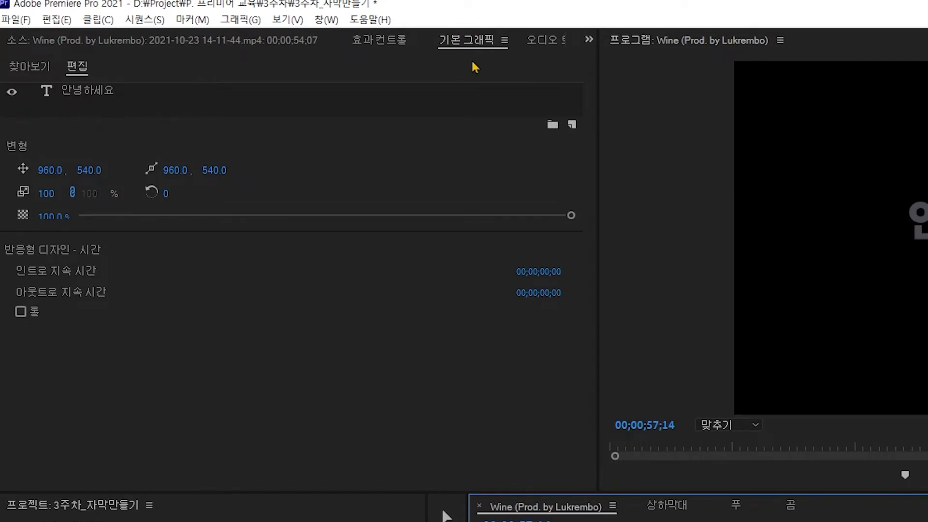
# Step: Open the Essential Graphics panel and select the 안녕하세요 text layer
pyautogui.click(327, 20)
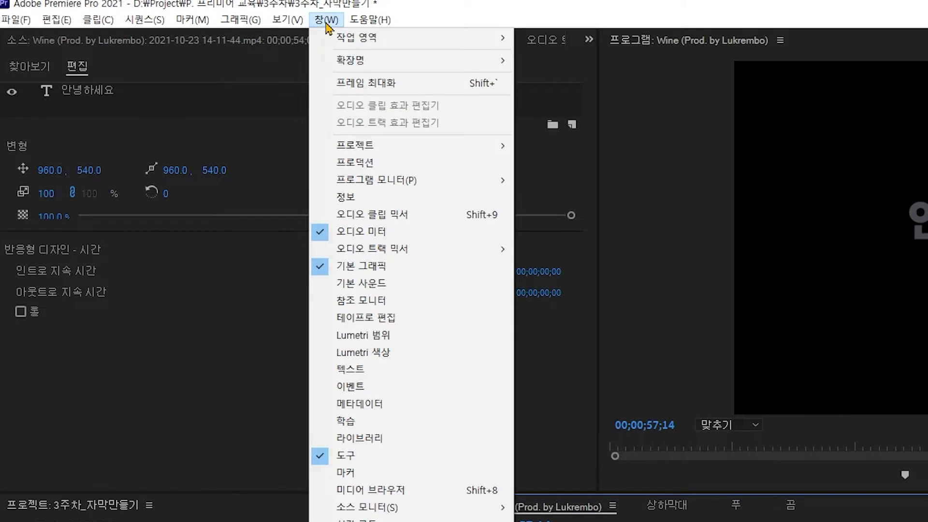
pyautogui.click(367, 270)
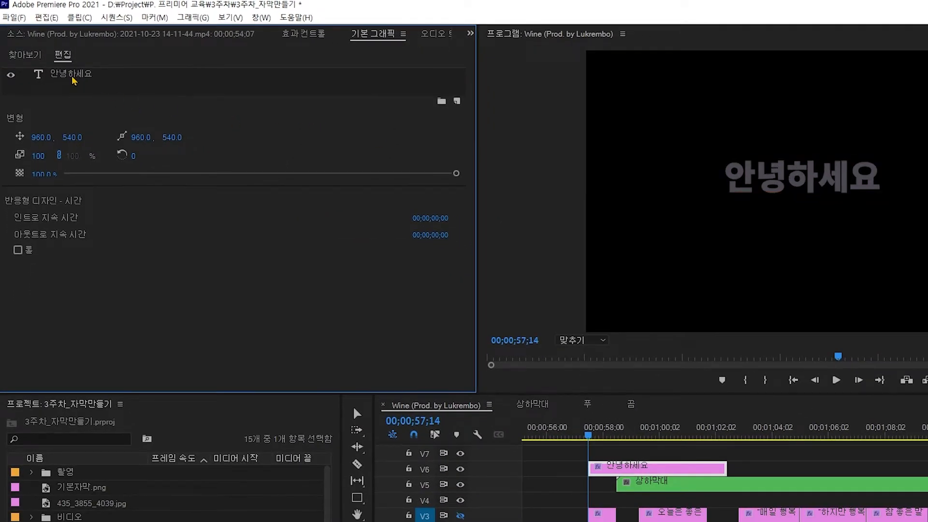
pyautogui.click(82, 75)
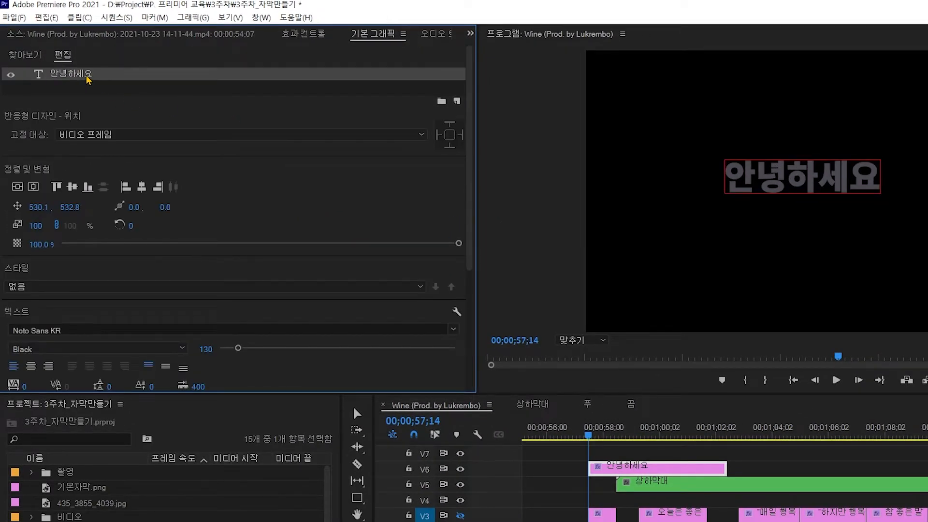
pyautogui.moveTo(469, 99)
pyautogui.mouseDown()
pyautogui.moveTo(478, 234)
pyautogui.moveTo(469, 103)
pyautogui.mouseUp()
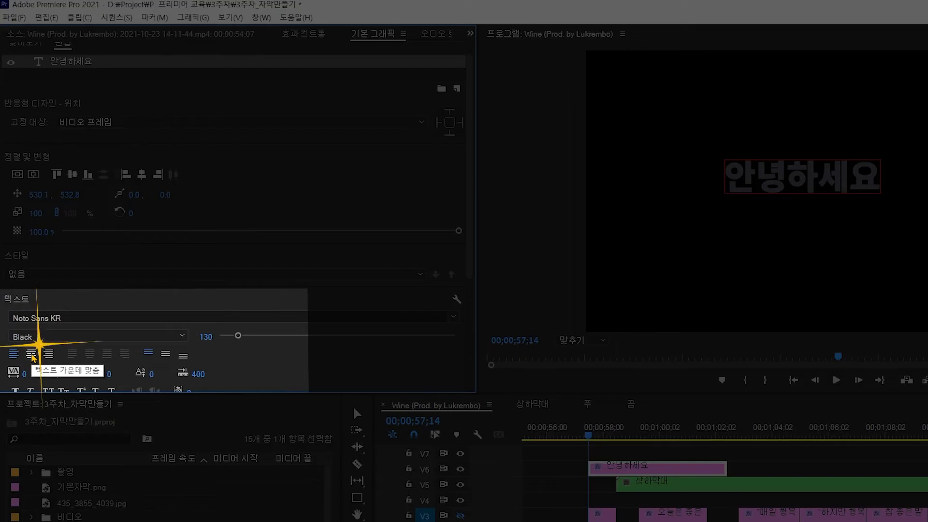
# Step: Center-align the text and center the title horizontally and vertically in the frame
pyautogui.click(31, 355)
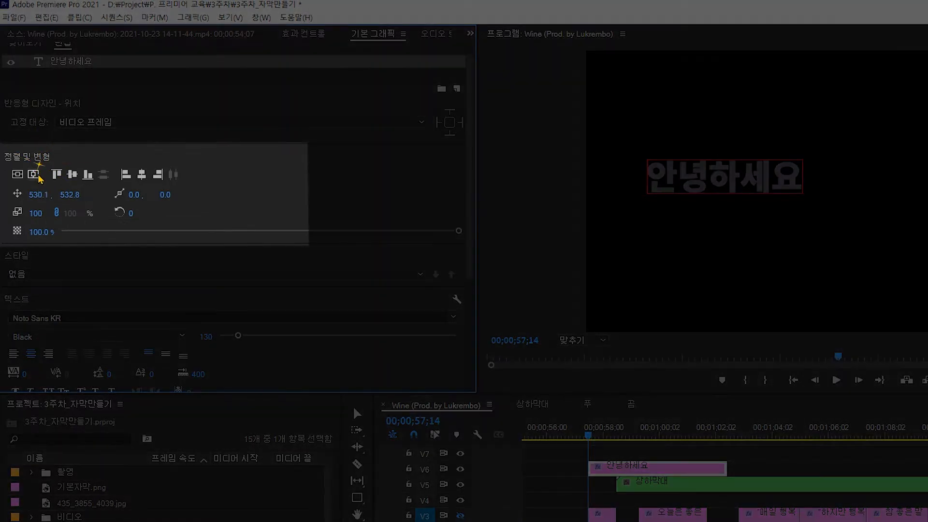
pyautogui.click(34, 175)
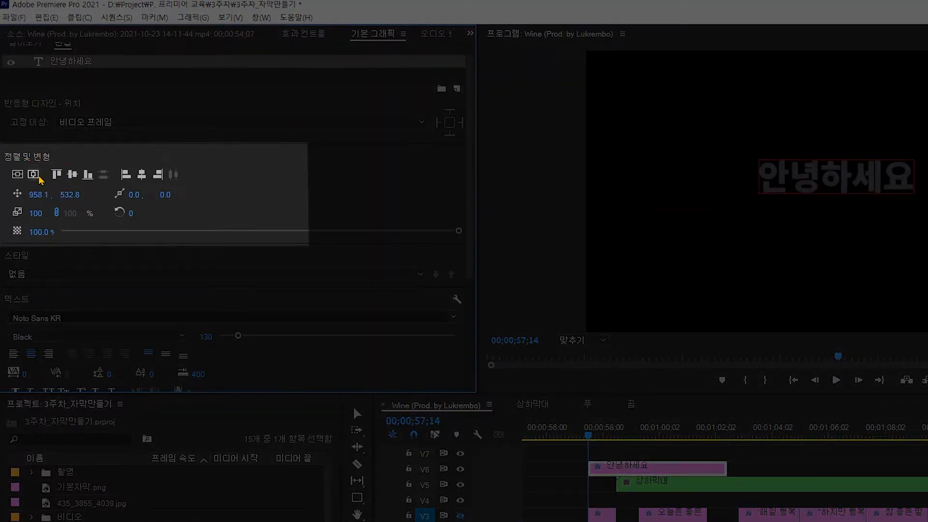
pyautogui.click(18, 175)
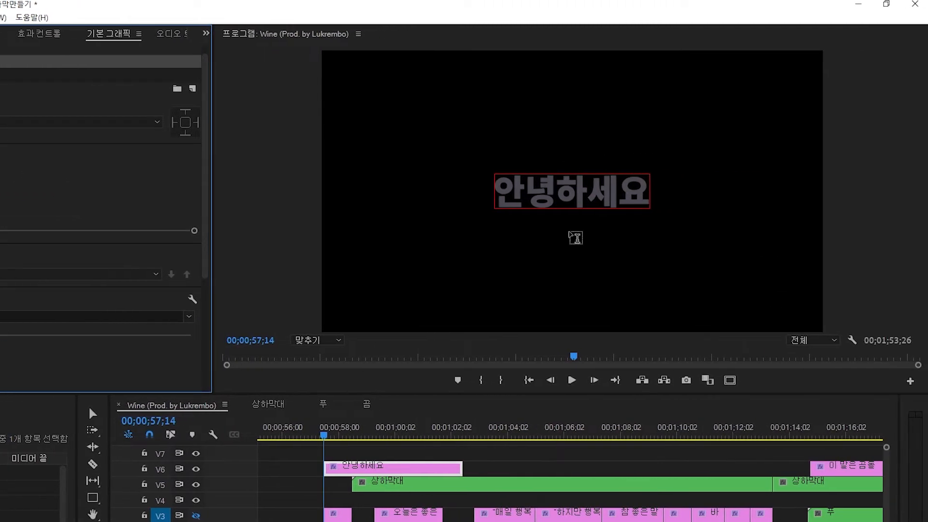
# Step: Compare the title with the existing subtitle on V3 and inspect that subtitle's text settings
pyautogui.click(730, 380)
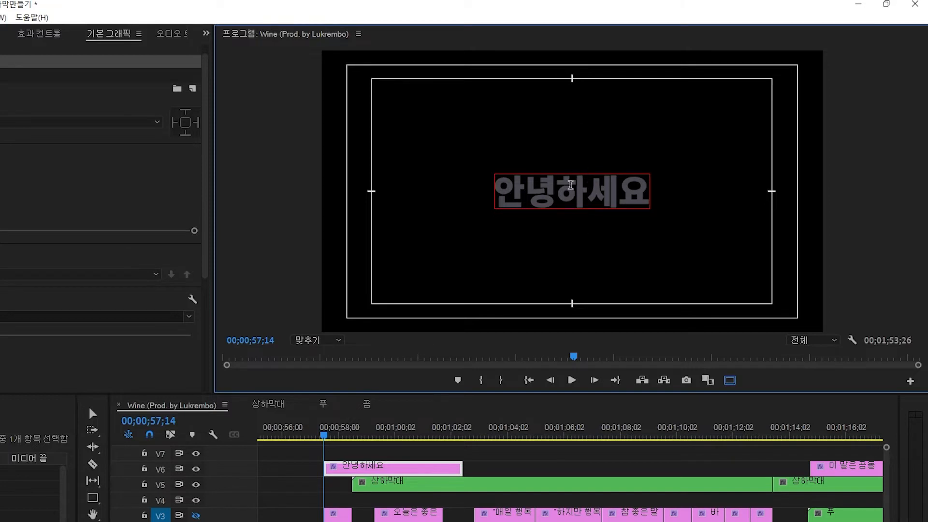
pyautogui.click(730, 380)
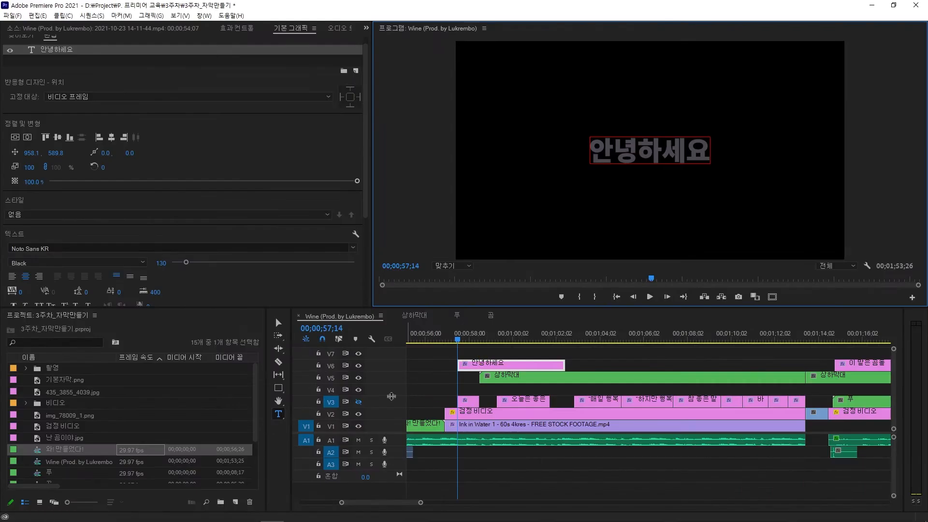
pyautogui.click(196, 468)
pyautogui.click(358, 402)
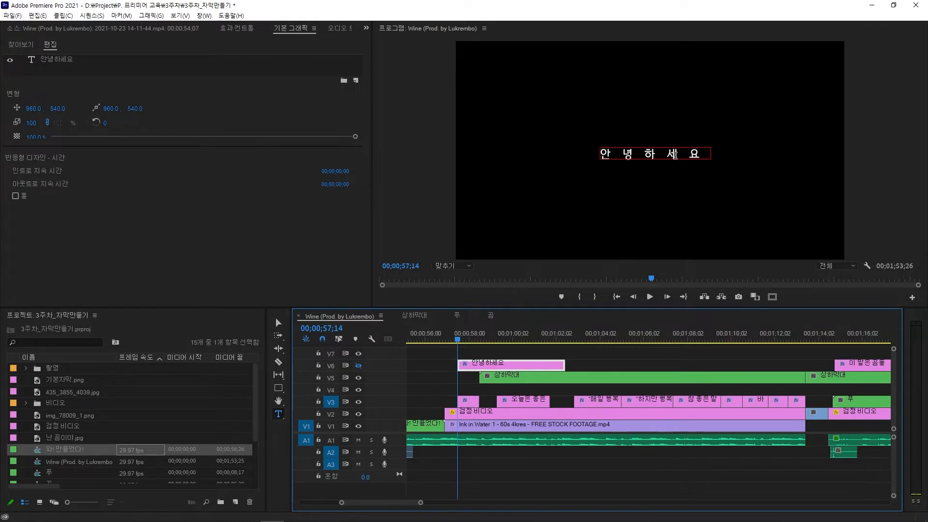
pyautogui.click(675, 155)
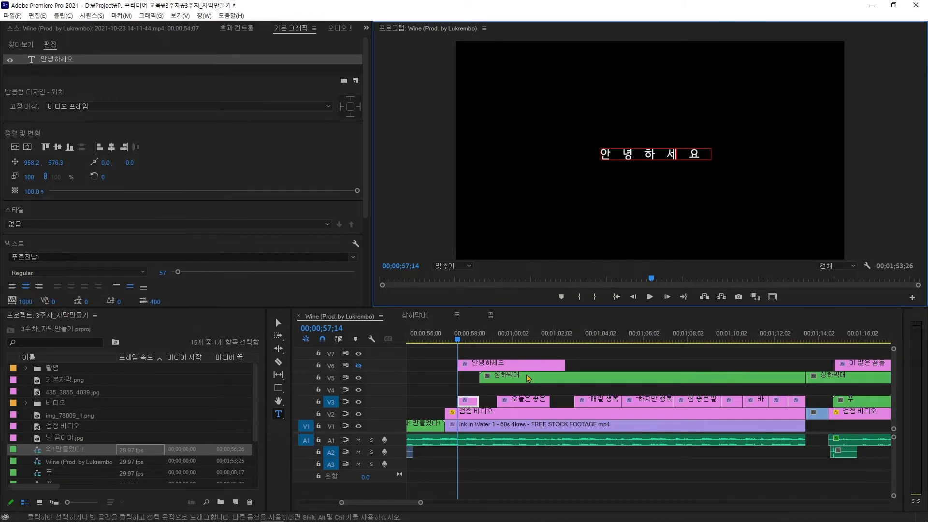
pyautogui.click(509, 369)
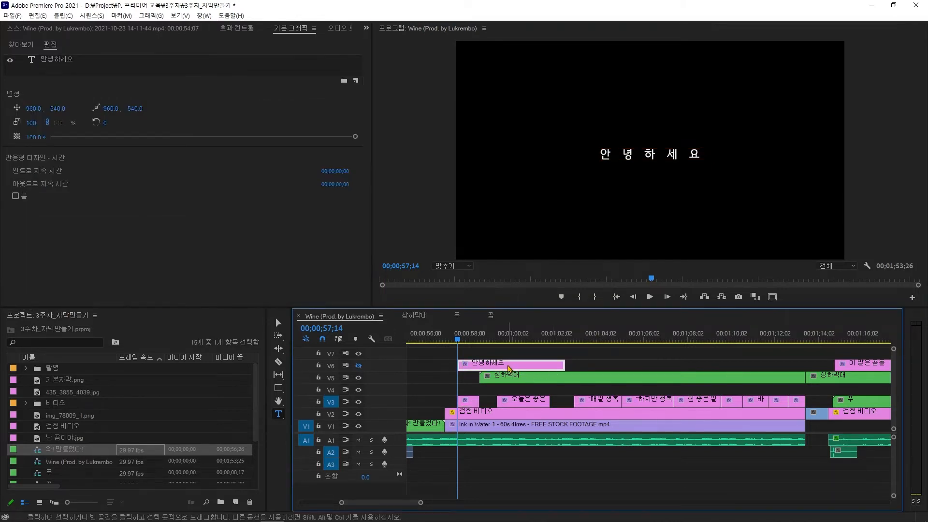
pyautogui.click(358, 402)
pyautogui.click(358, 365)
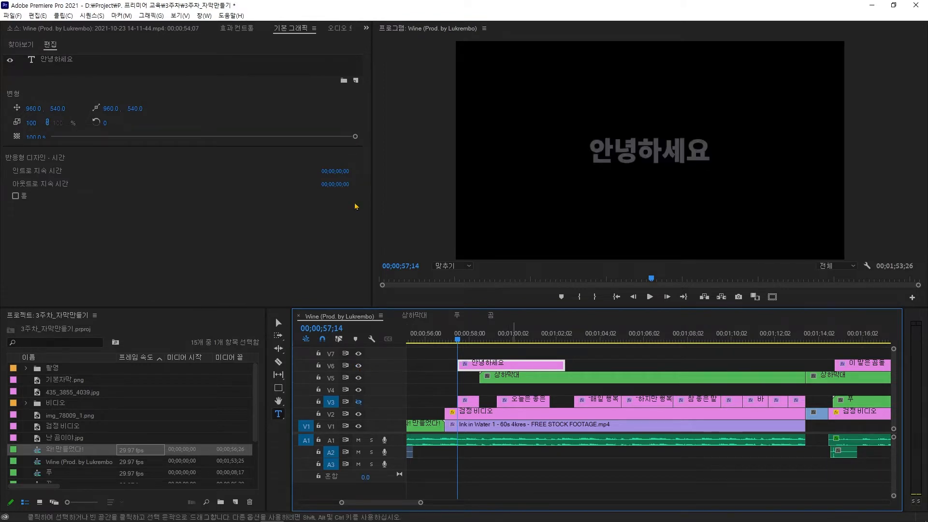
# Step: Change the 안녕하세요 title's font to 푸른전남
pyautogui.click(73, 60)
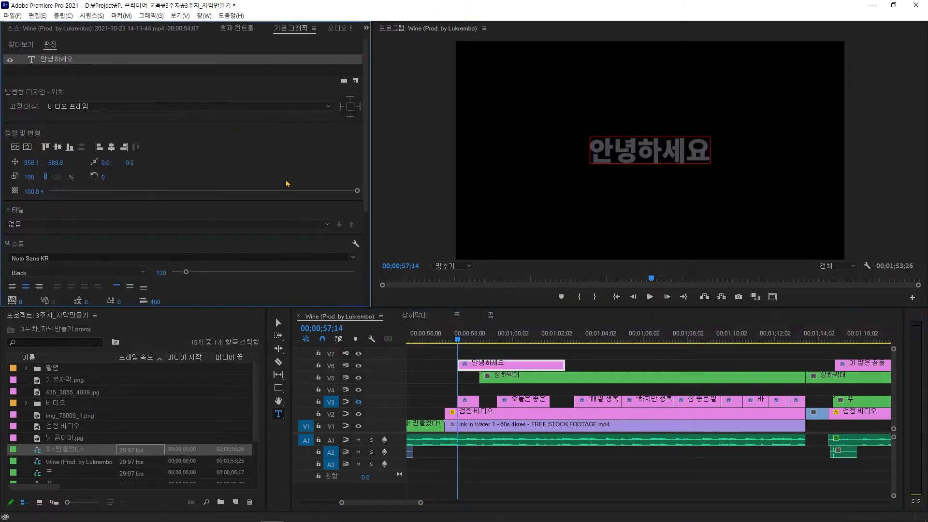
pyautogui.scroll(-2, 368, 169)
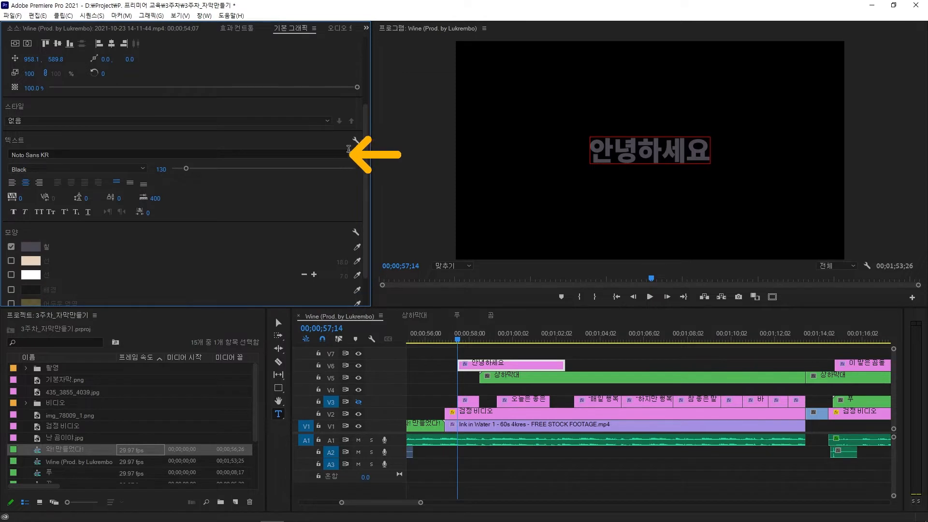
pyautogui.click(349, 149)
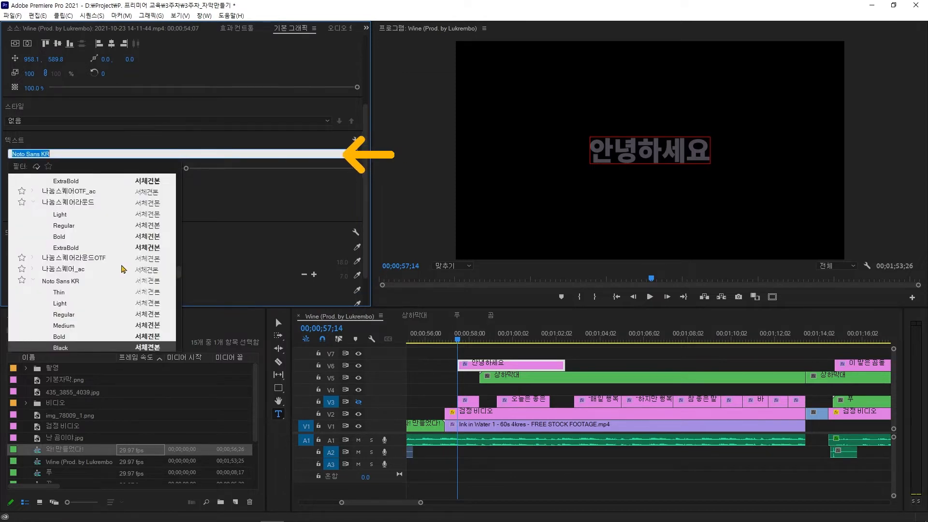
pyautogui.click(139, 155)
pyautogui.moveTo(139, 155); pyautogui.dragTo(12, 154)
pyautogui.write('푸른')
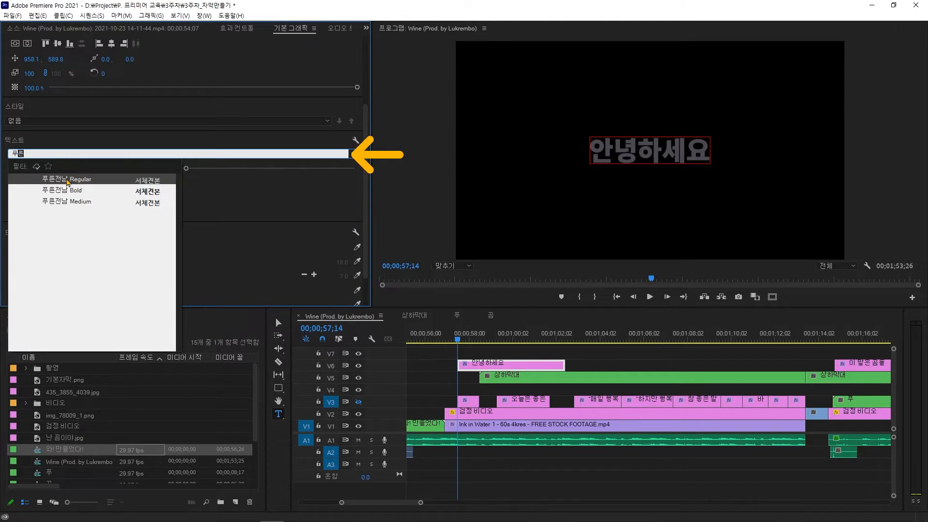
pyautogui.click(67, 180)
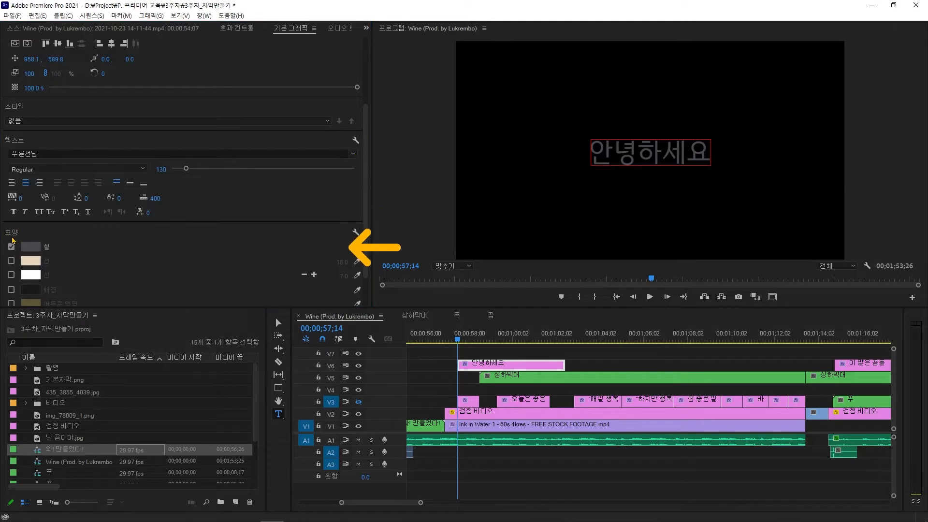
# Step: Set the title's fill colour to white (FFFFFF)
pyautogui.click(31, 247)
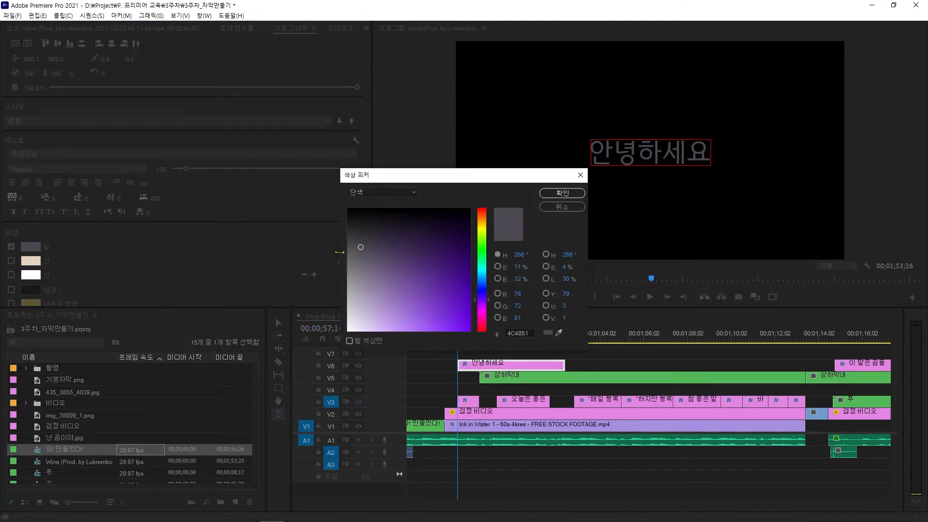
pyautogui.moveTo(372, 256); pyautogui.dragTo(348, 331)
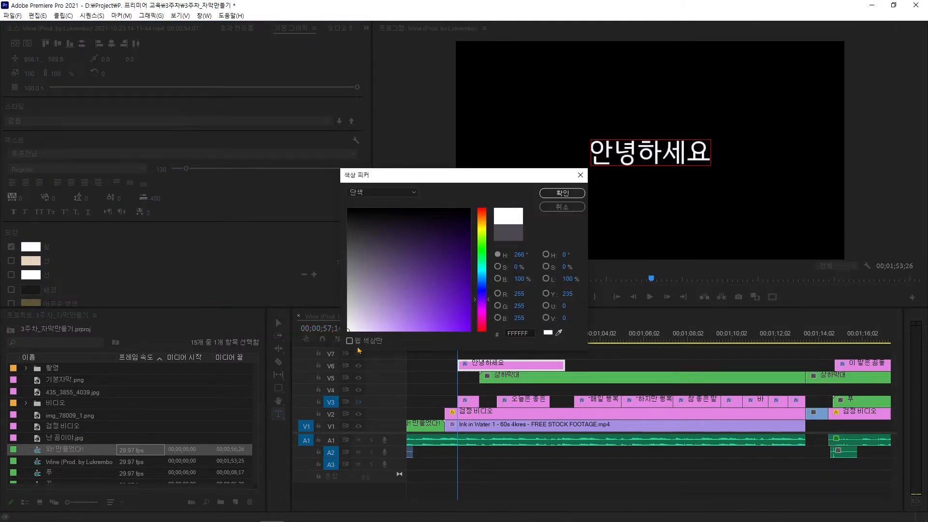
pyautogui.click(552, 195)
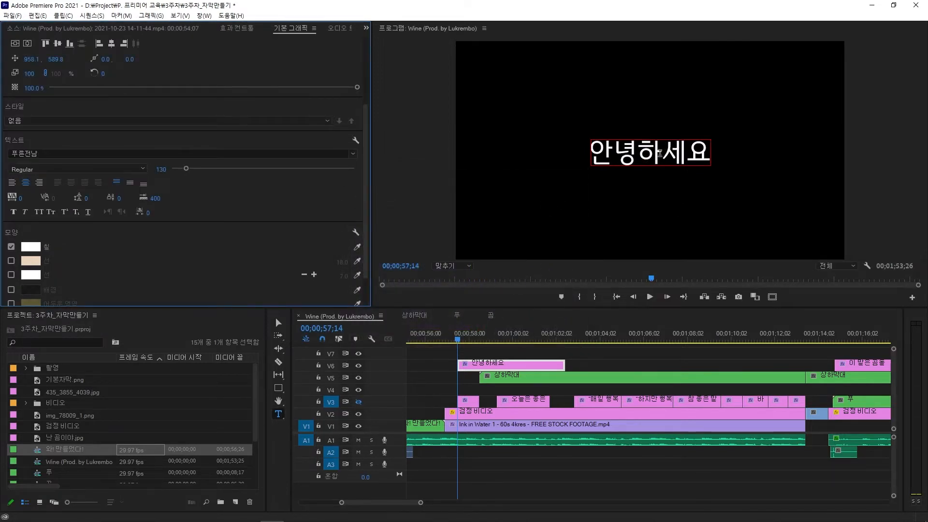
# Step: Set the title's font size to 47 and its tracking to 1000
pyautogui.click(162, 169)
pyautogui.write('47')
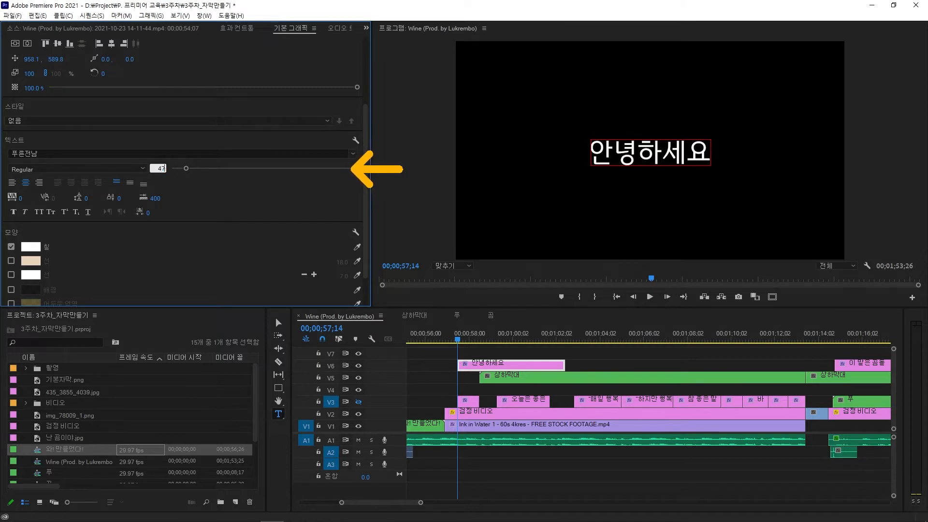
pyautogui.press('Return')
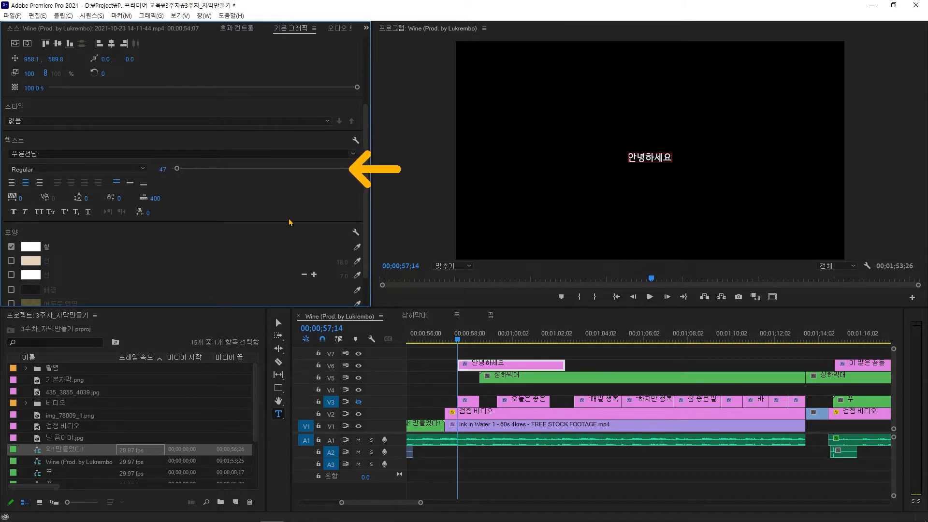
pyautogui.click(21, 198)
pyautogui.write('1000')
pyautogui.press('Return')
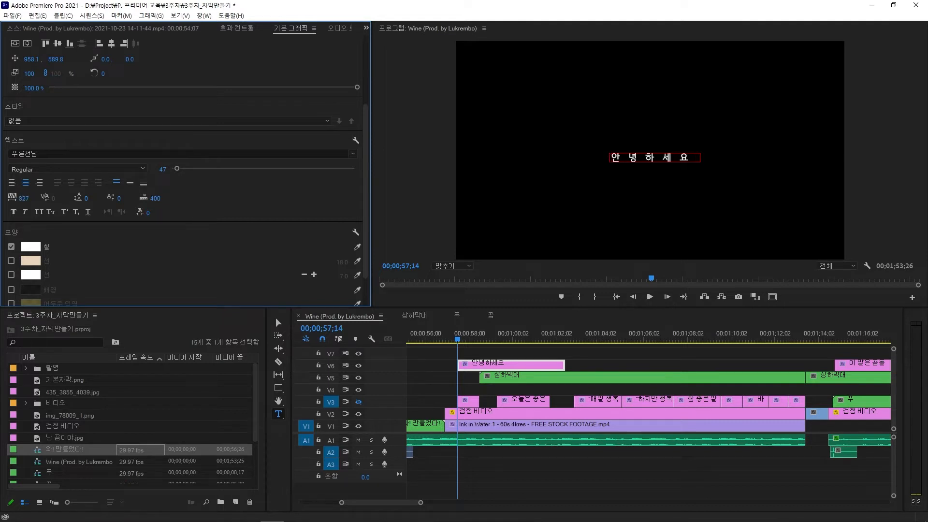
# Step: Shorten the 안녕하세요 clip on V6 by trimming its end back to about one second long
pyautogui.click(358, 402)
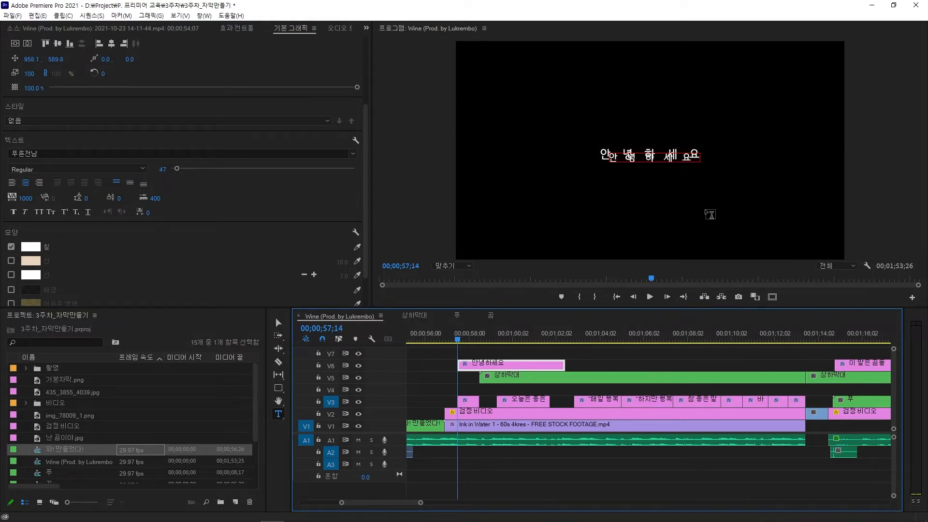
pyautogui.click(358, 402)
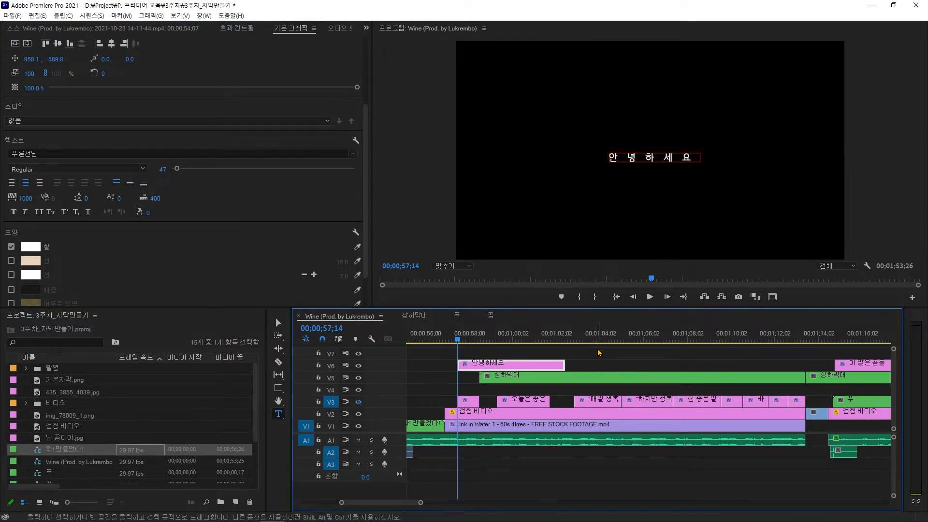
pyautogui.click(601, 362)
pyautogui.moveTo(564, 366); pyautogui.dragTo(479, 366)
# Step: Play back the sequence from the start of the title clip to preview it
pyautogui.click(457, 338)
pyautogui.press('space')
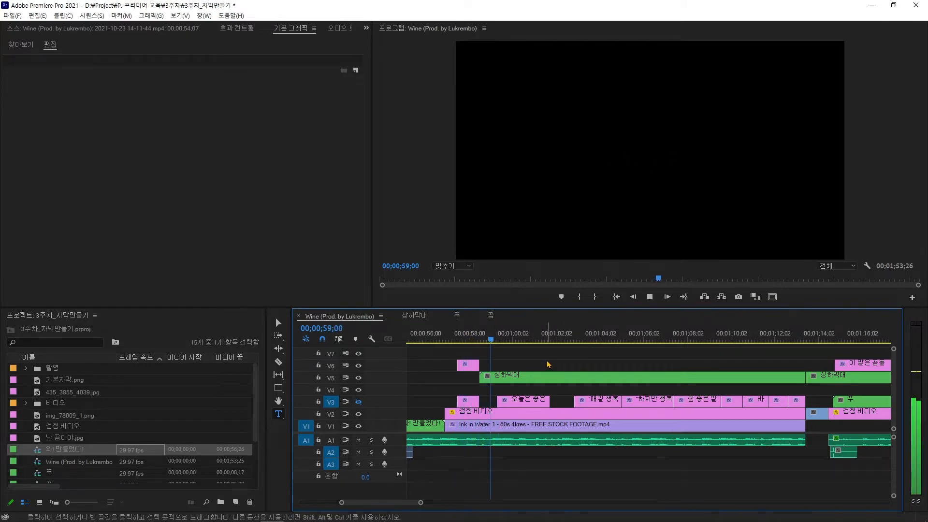
pyautogui.press('space')
pyautogui.press('space')
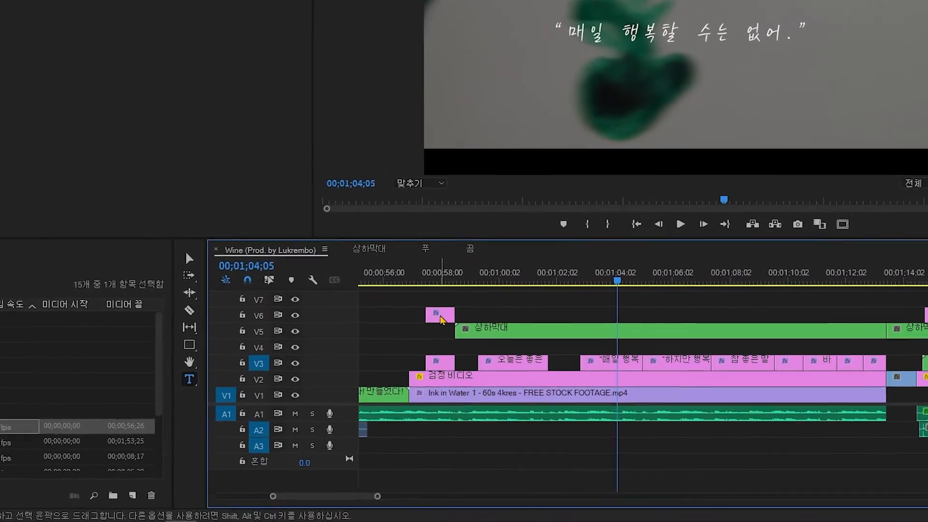
# Step: Duplicate the 안녕하세요 clip on V6 to the playhead at about 00;01;04;05, above the 매일 행복 subtitle
pyautogui.click(440, 317)
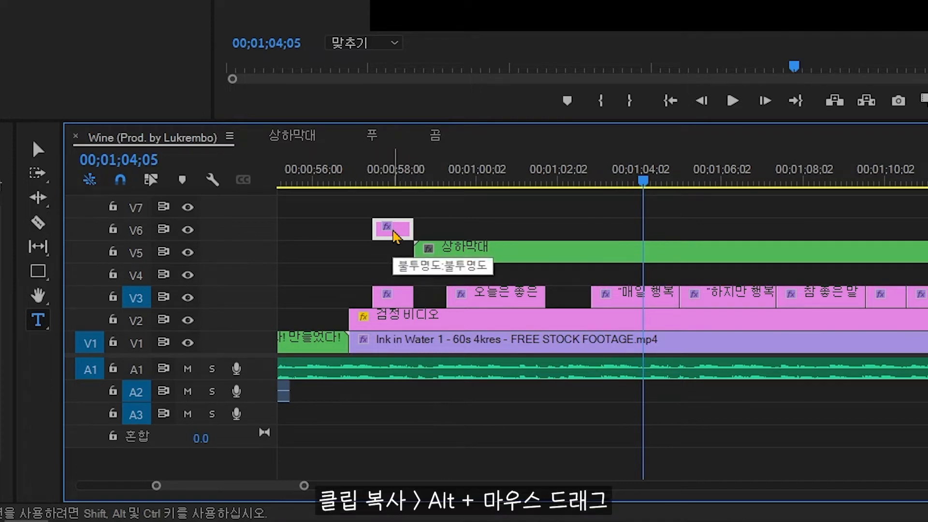
pyautogui.moveTo(398, 234); pyautogui.dragTo(678, 228)
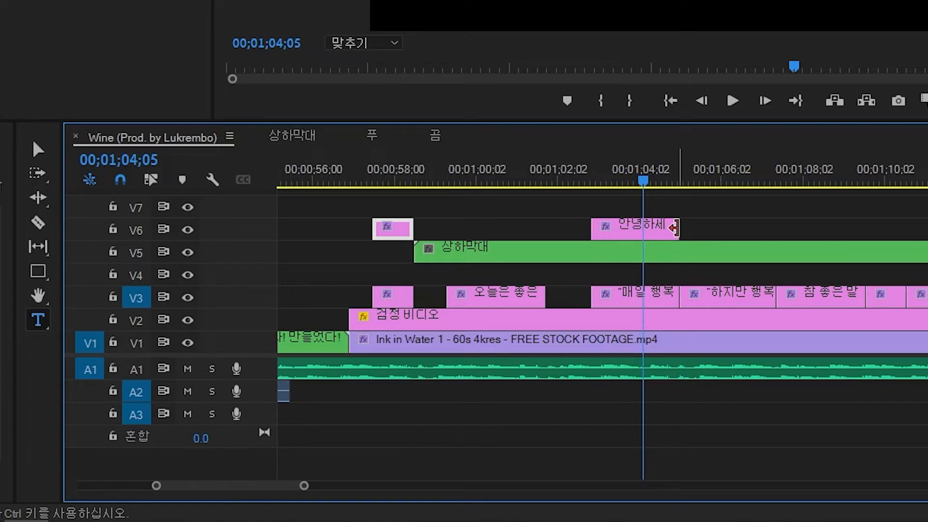
pyautogui.click(647, 236)
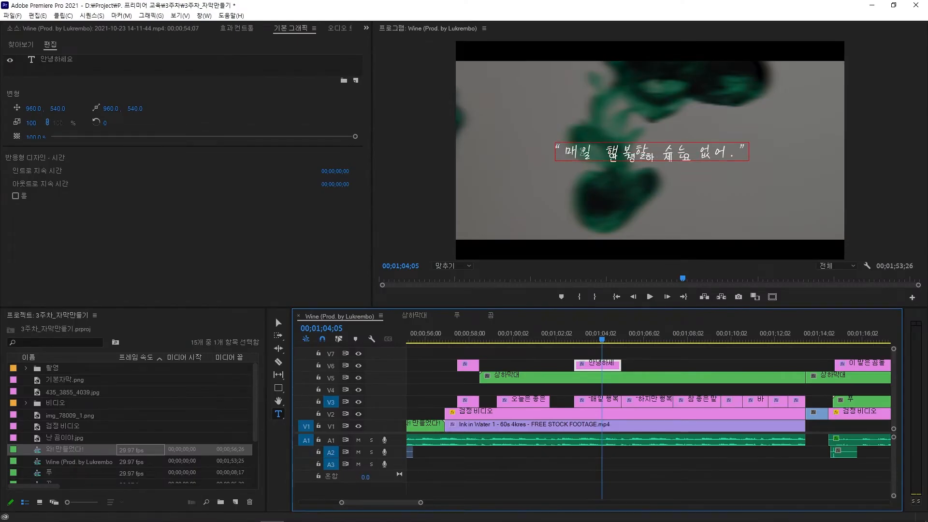
# Step: Change the duplicated title's font to Tlab신영복
pyautogui.click(651, 159)
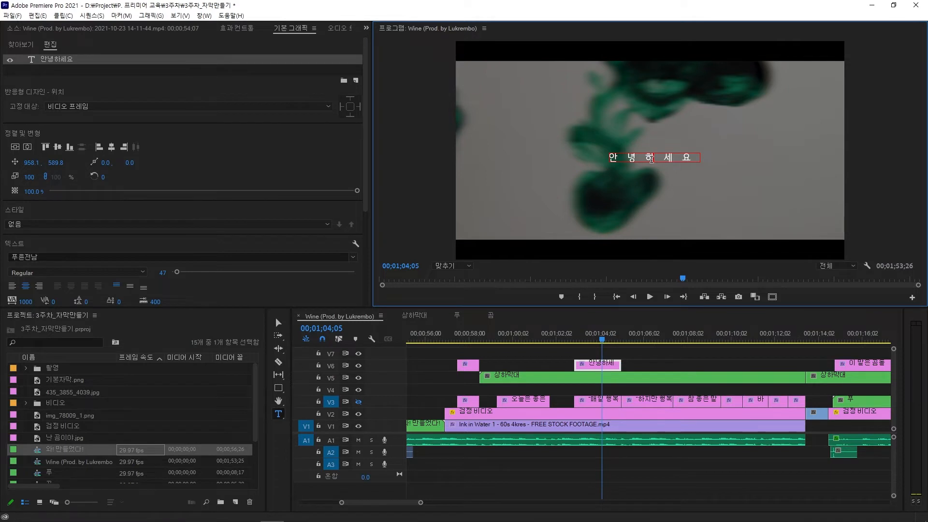
pyautogui.scroll(-2, 338, 218)
pyautogui.click(354, 176)
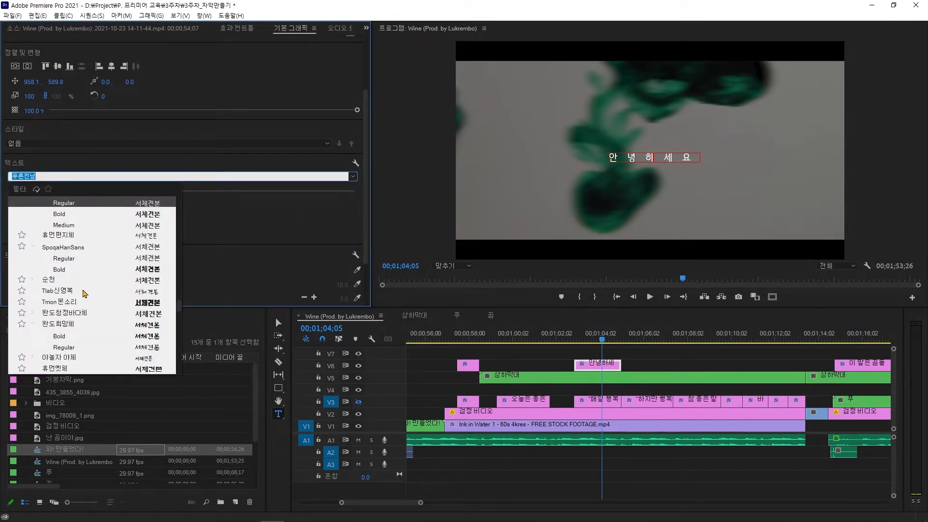
pyautogui.click(62, 291)
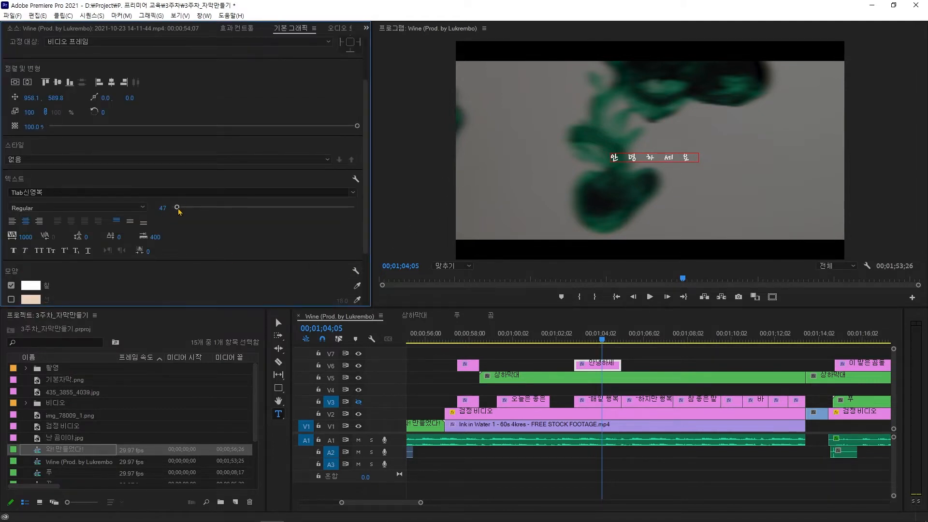
# Step: Set the duplicated title's font size to 106 and its tracking to 0
pyautogui.moveTo(178, 210); pyautogui.dragTo(184, 209)
pyautogui.moveTo(25, 237); pyautogui.dragTo(29, 236)
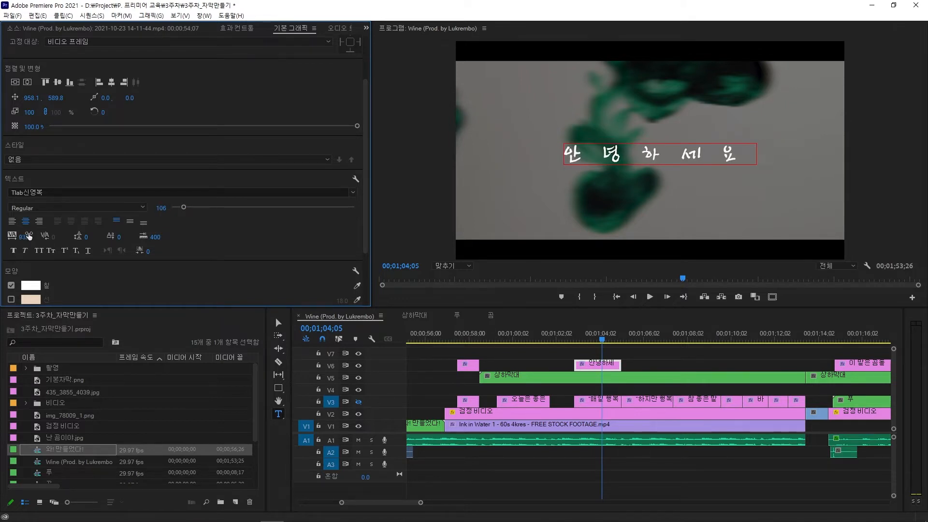
pyautogui.click(27, 236)
pyautogui.write('0')
pyautogui.press('Return')
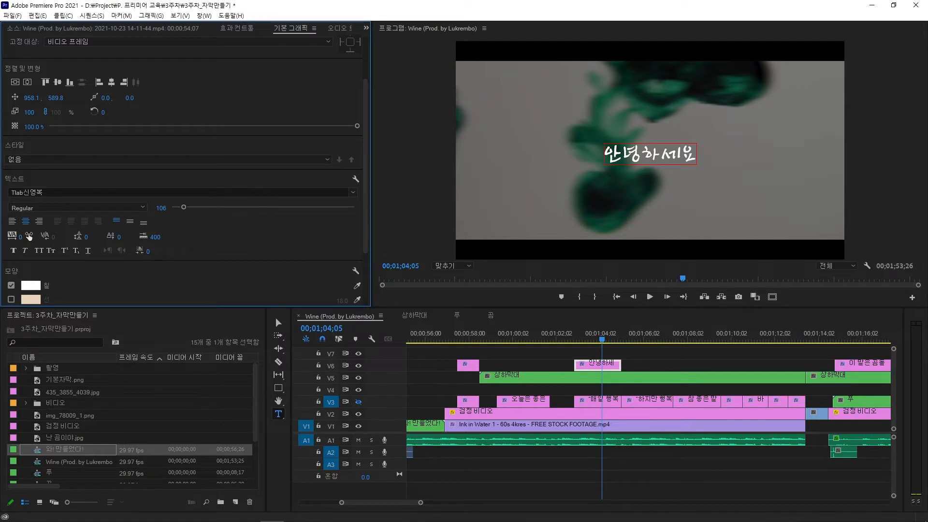
# Step: Replace the title's text with “매일 행복할 수는 없어.” wrapped in quotation marks
pyautogui.doubleClick(675, 158)
pyautogui.write('매일')
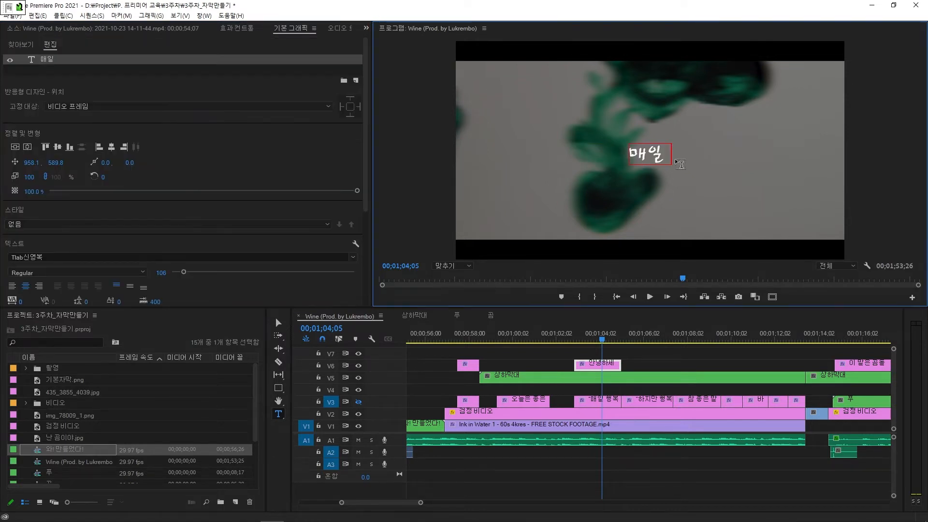
pyautogui.write(' 행복할 수는')
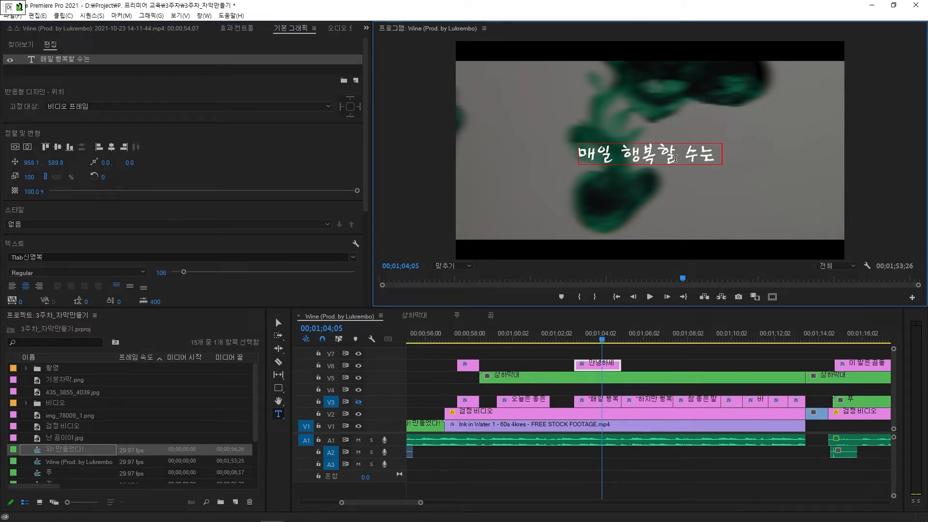
pyautogui.write(' 없어."')
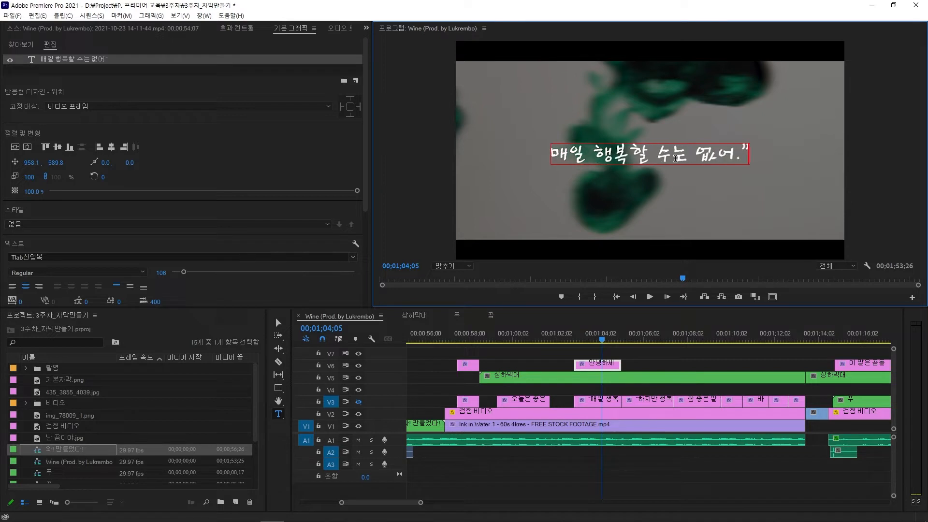
pyautogui.press('Home')
pyautogui.write('"')
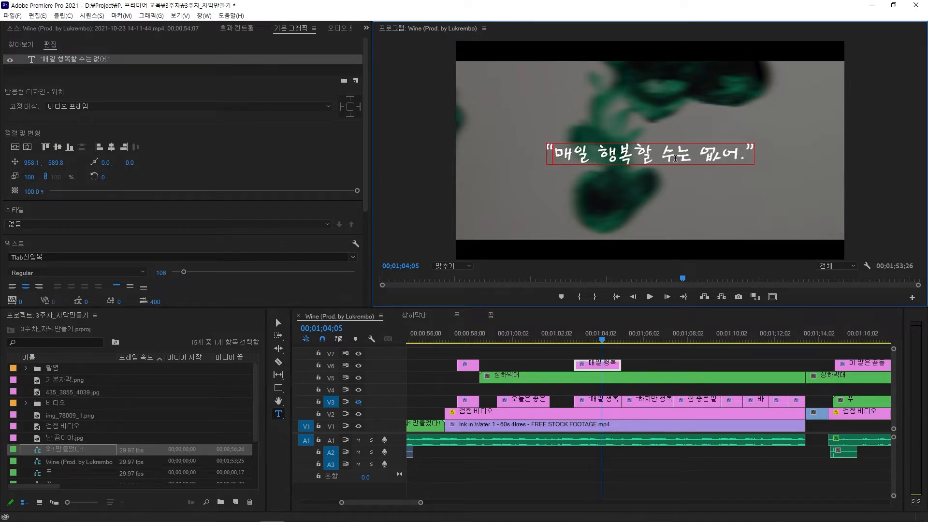
# Step: Inspect the existing 좋긴 뭐가 좋아요 subtitle's font and styling closely at 200% monitor zoom
pyautogui.click(624, 356)
pyautogui.scroll(-4, 607, 358)
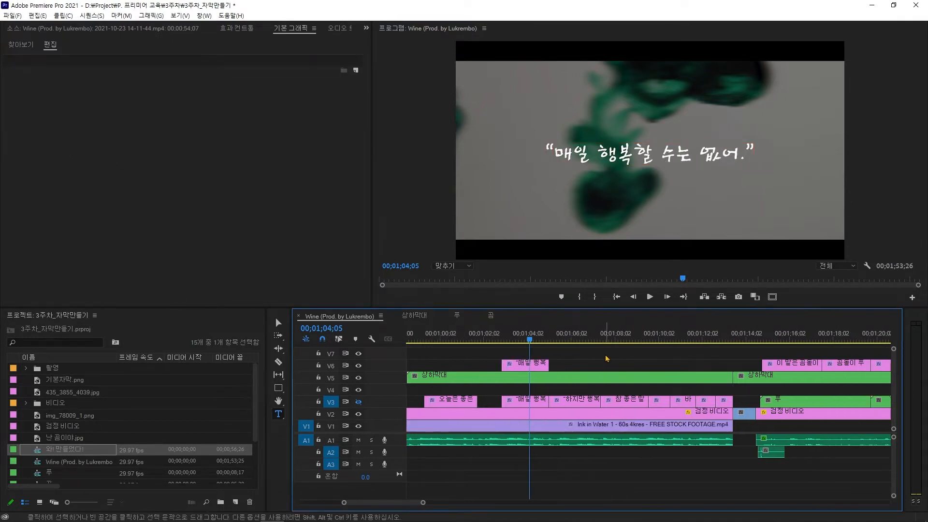
pyautogui.scroll(-2, 593, 359)
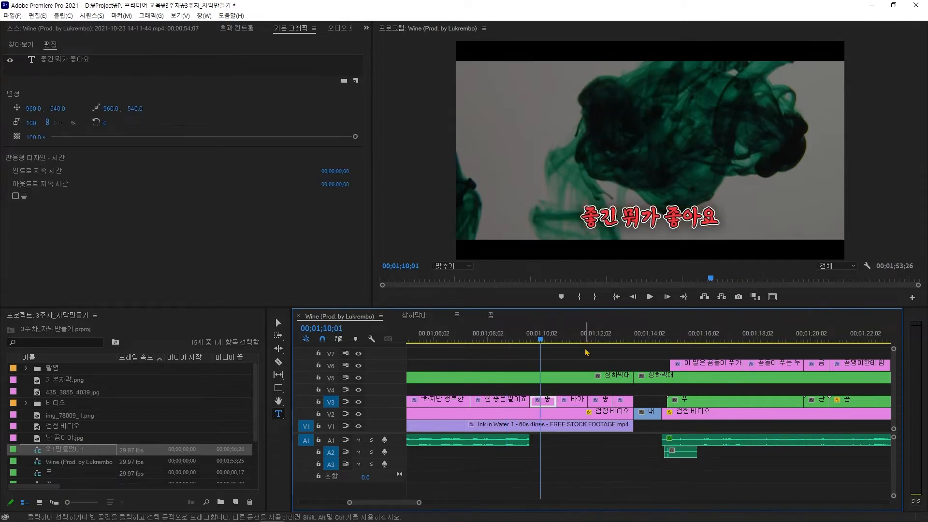
pyautogui.click(455, 266)
pyautogui.click(452, 353)
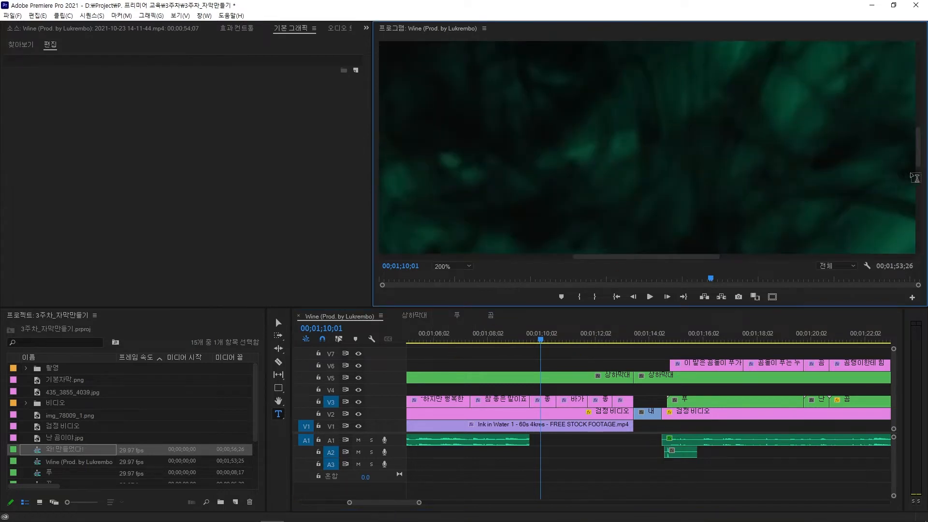
pyautogui.moveTo(916, 162); pyautogui.dragTo(917, 215)
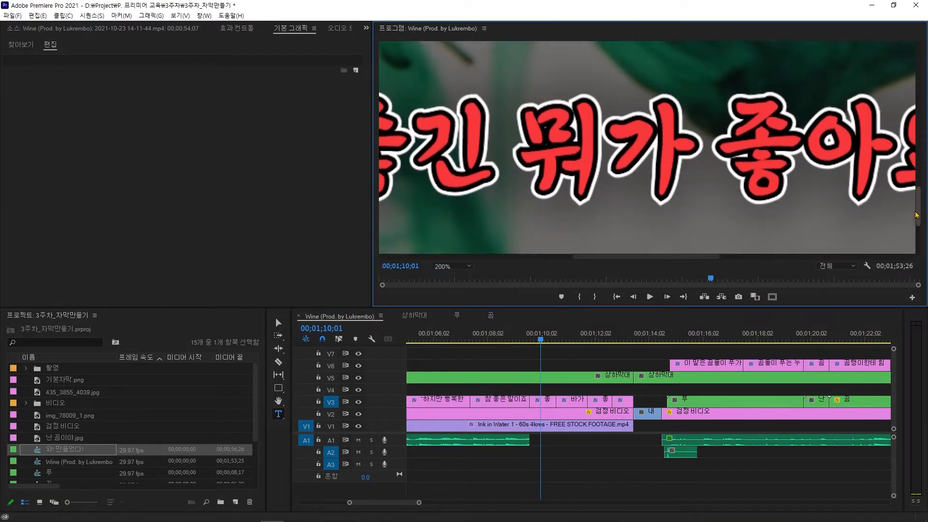
pyautogui.click(526, 147)
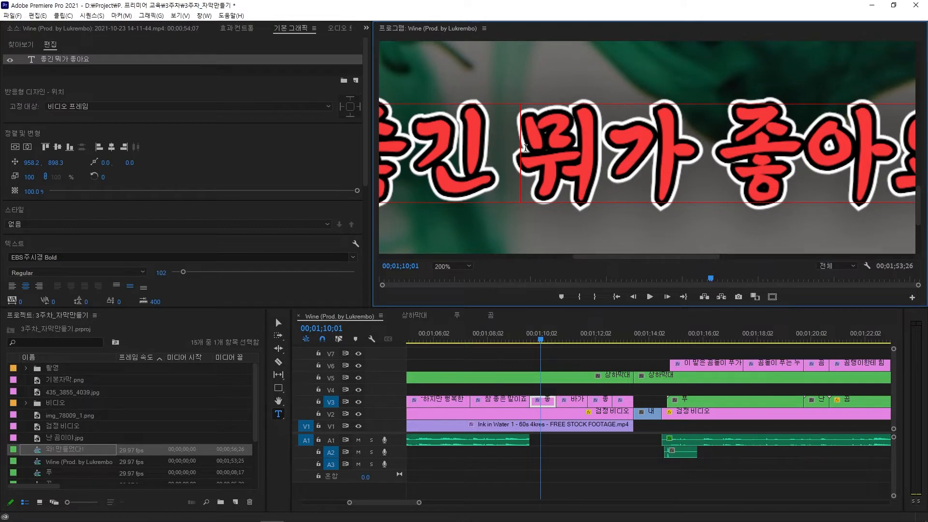
pyautogui.click(422, 158)
pyautogui.click(462, 267)
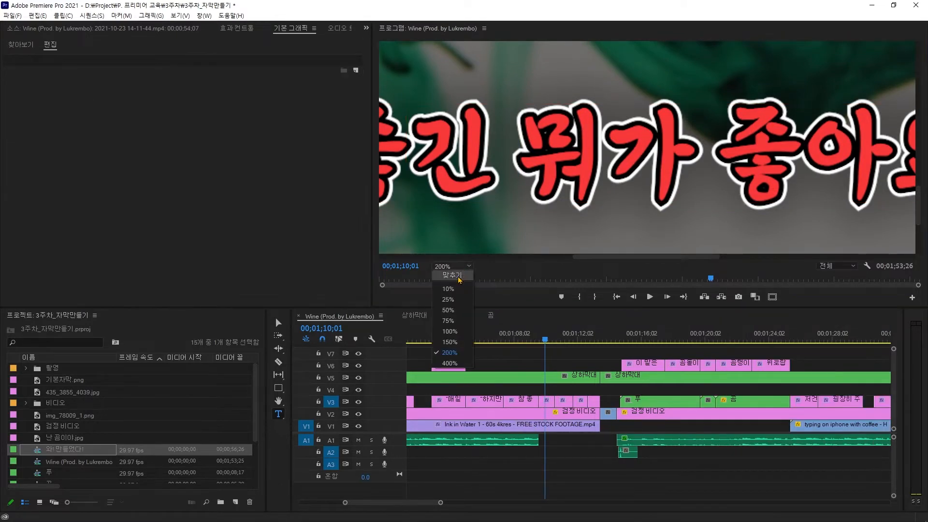
pyautogui.click(457, 277)
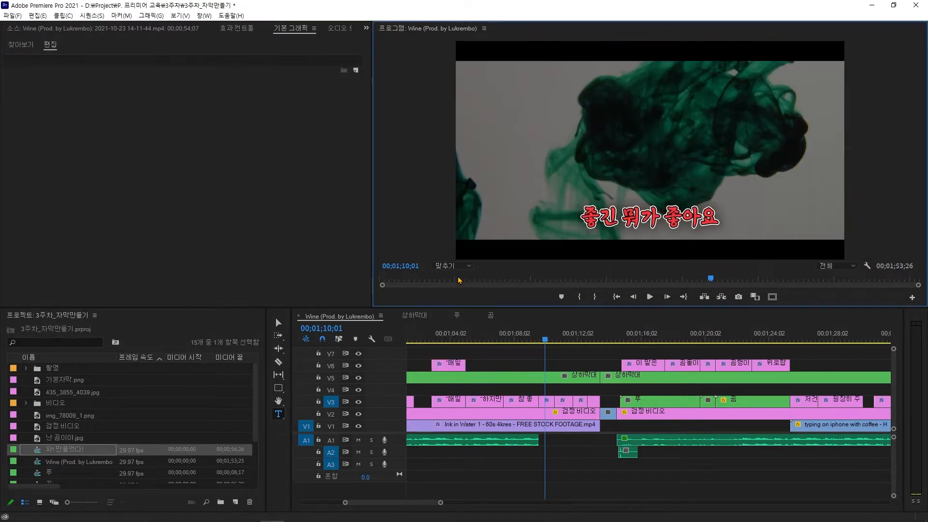
# Step: Hide track V3's subtitles and type a new title 좋긴 뭐가 좋아요 on V6 at the playhead
pyautogui.click(556, 365)
pyautogui.click(358, 401)
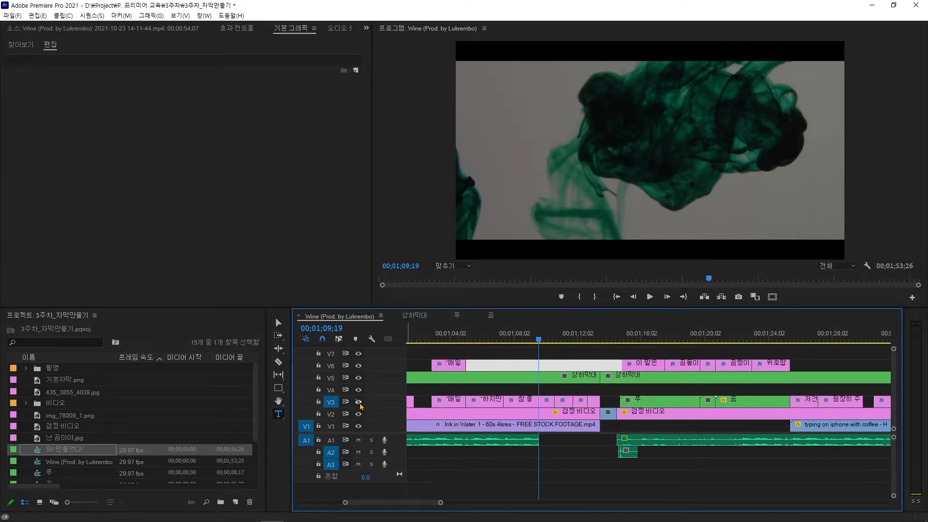
pyautogui.press('=')
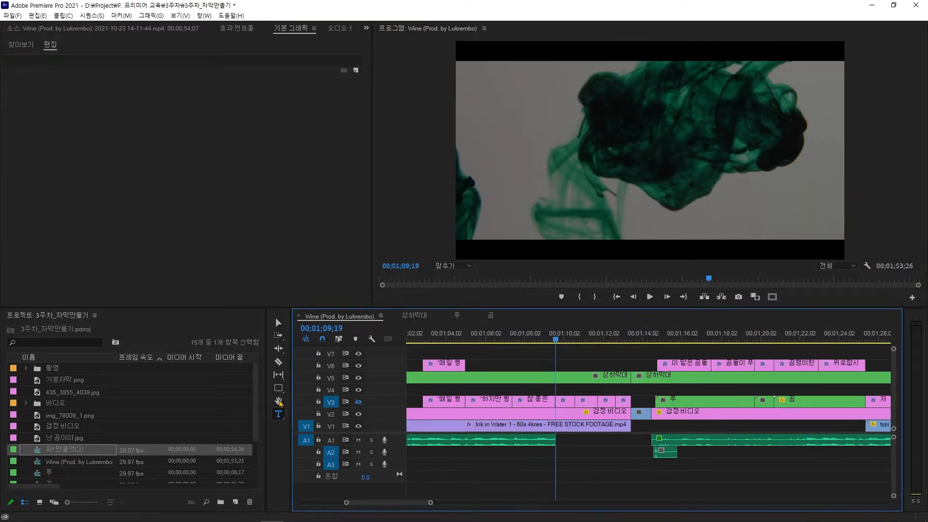
pyautogui.click(608, 215)
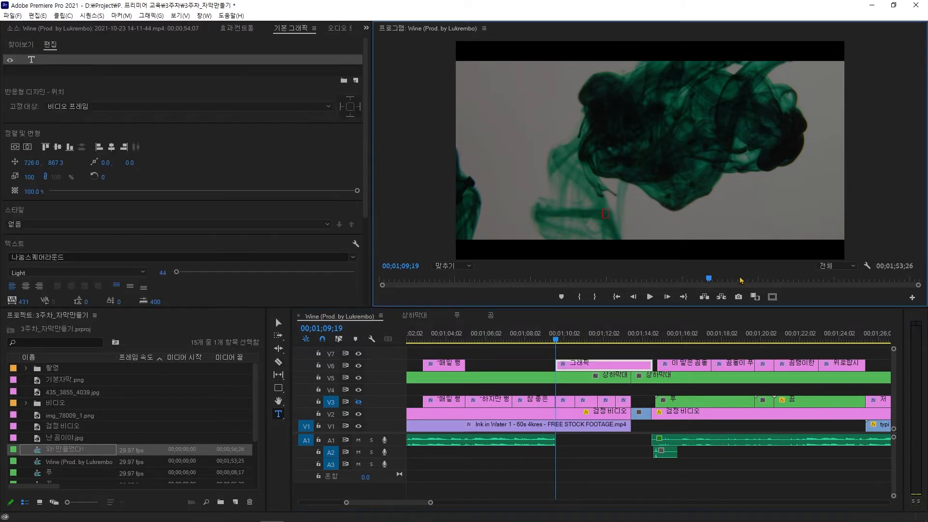
pyautogui.write('좋긴 뭐가')
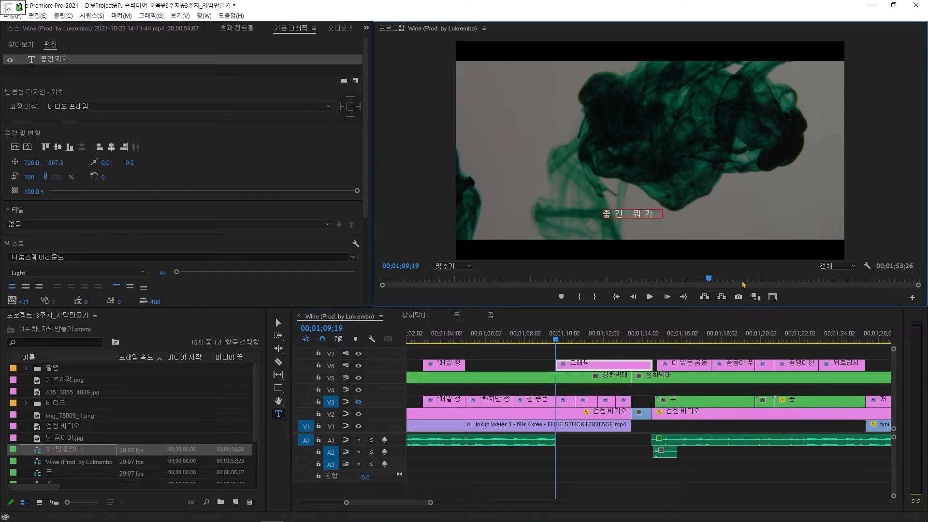
pyautogui.write(' 좋아요')
# Step: Centre the new title's text and position horizontally, and lower its vertical position to 921.3
pyautogui.click(600, 355)
pyautogui.click(591, 366)
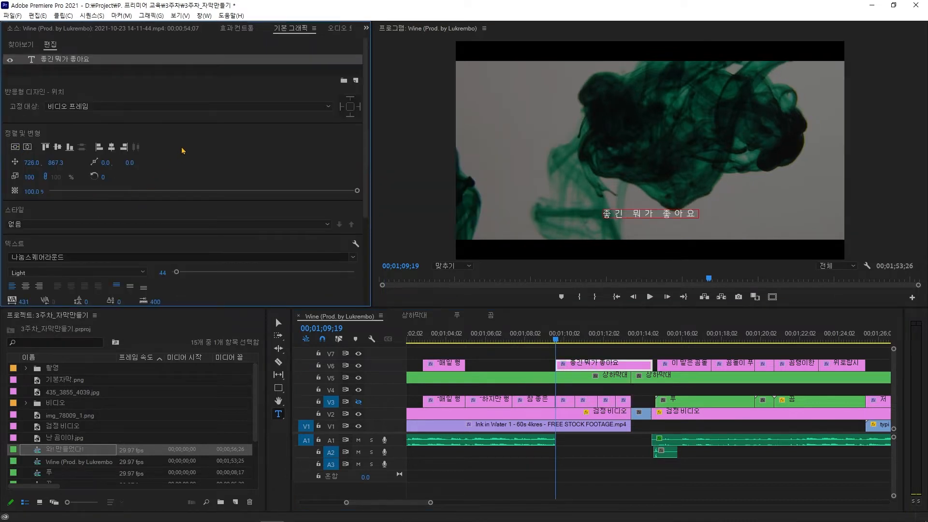
pyautogui.click(25, 286)
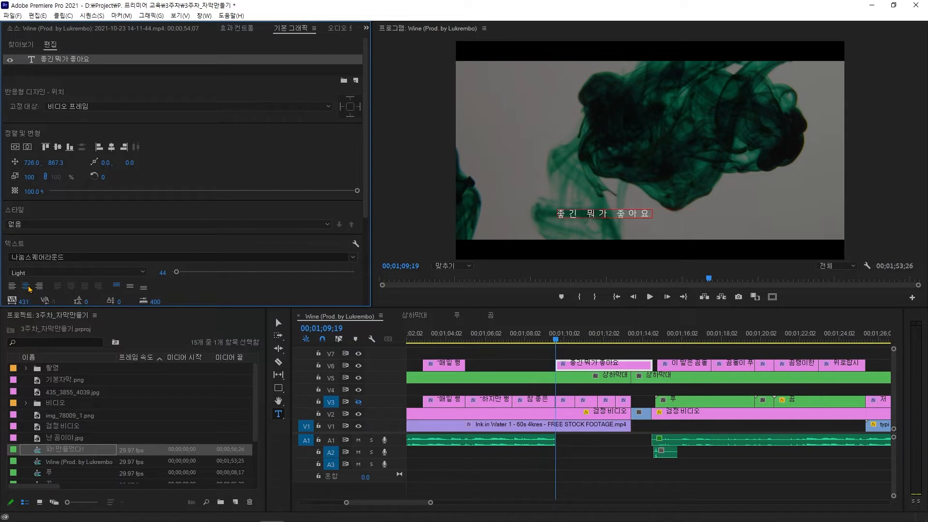
pyautogui.click(27, 147)
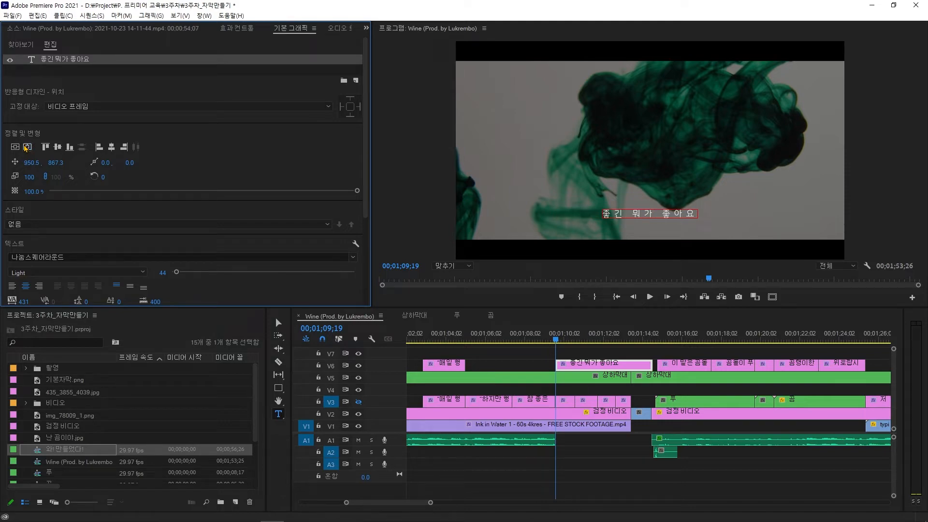
pyautogui.click(56, 163)
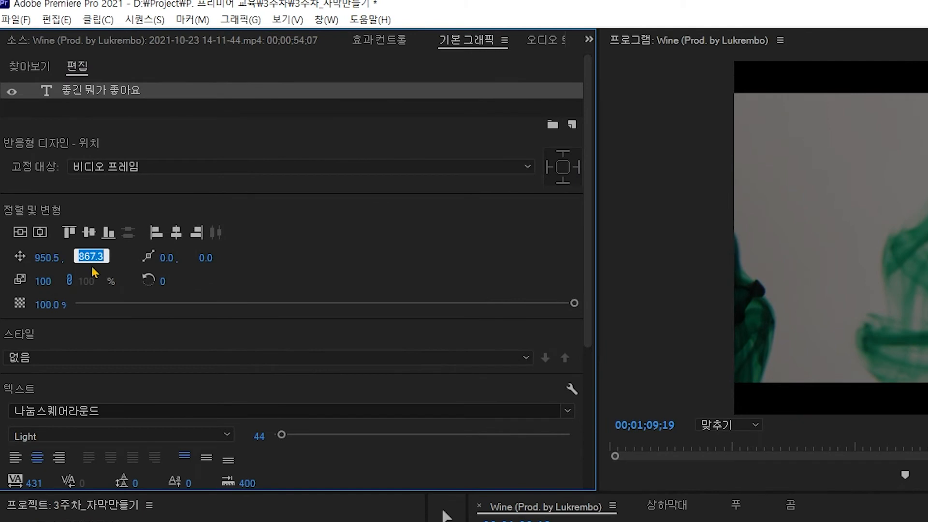
pyautogui.click(344, 267)
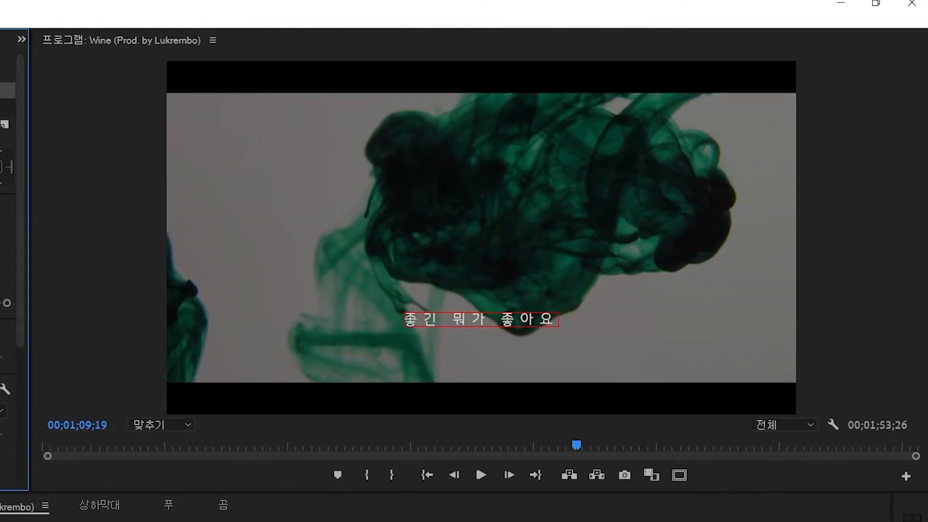
pyautogui.moveTo(56, 163); pyautogui.dragTo(103, 163)
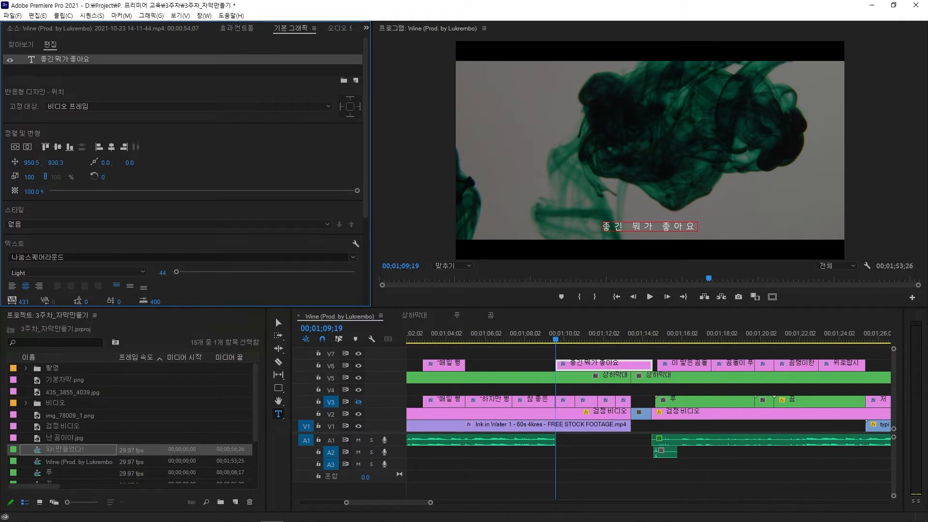
# Step: Set the title's font size to 120 and its tracking to 0
pyautogui.moveTo(364, 147); pyautogui.dragTo(361, 195)
pyautogui.scroll(-2, 361, 197)
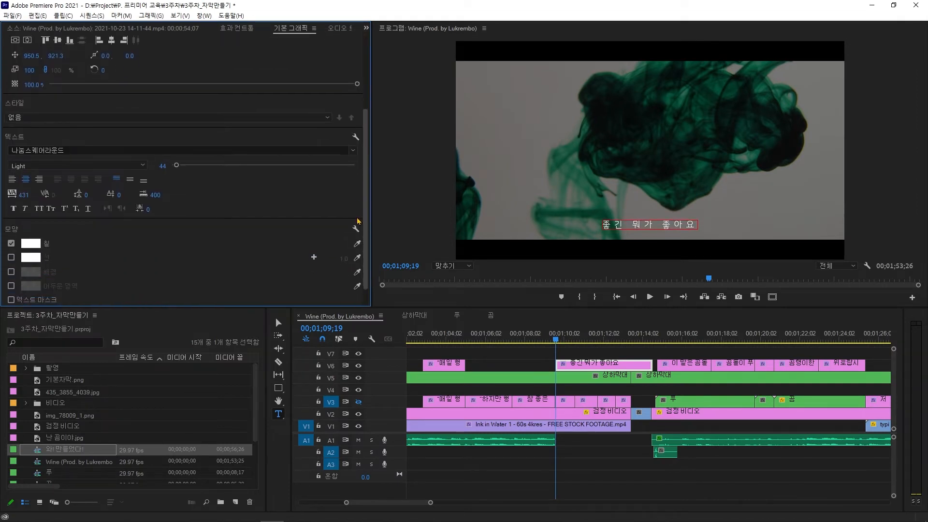
pyautogui.click(164, 166)
pyautogui.write('120')
pyautogui.press('Return')
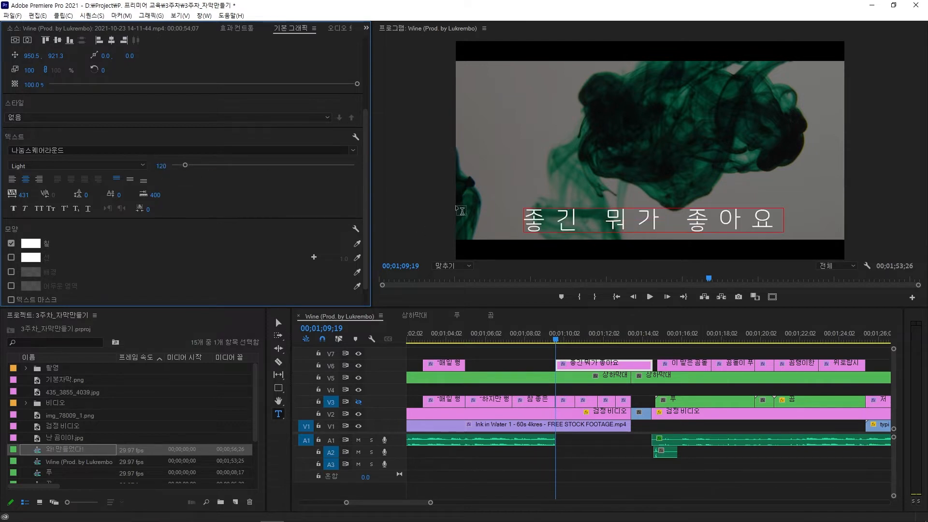
pyautogui.click(23, 196)
pyautogui.press('Return')
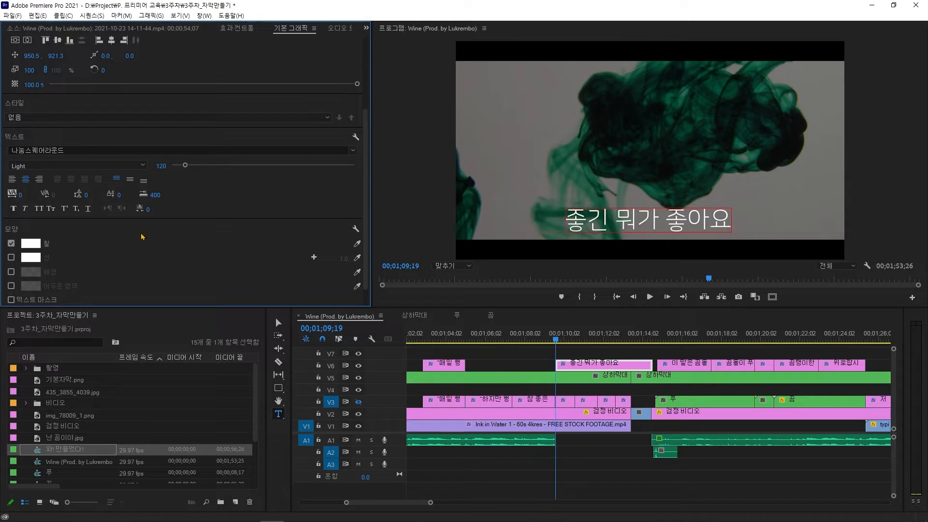
# Step: Change the title's font to Mapo홍대프리덤
pyautogui.click(353, 150)
pyautogui.scroll(5, 181, 256)
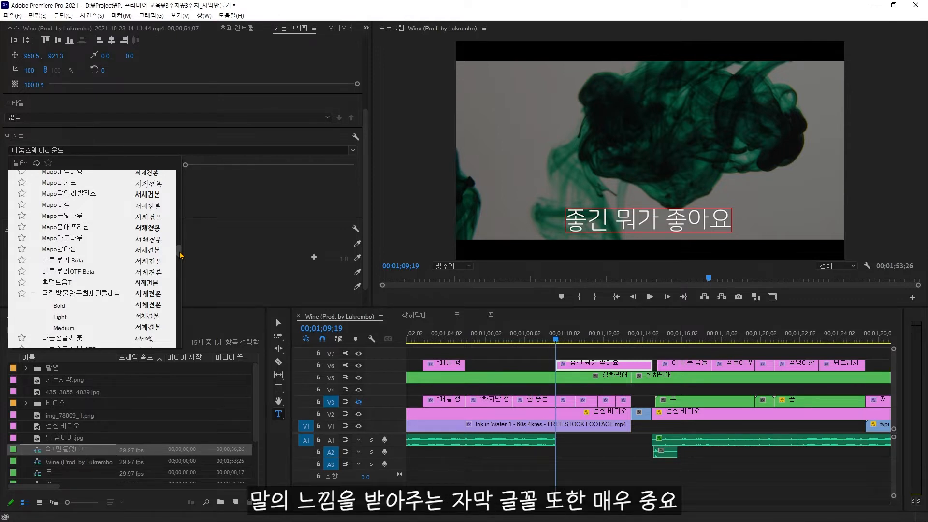
pyautogui.click(84, 226)
pyautogui.scroll(-1, 71, 226)
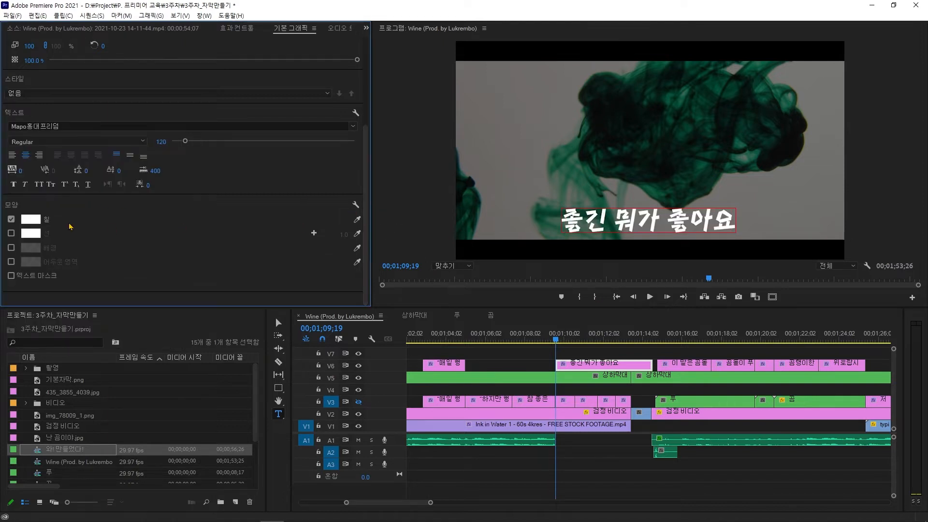
# Step: Set the title's fill colour to red EC1919
pyautogui.click(37, 223)
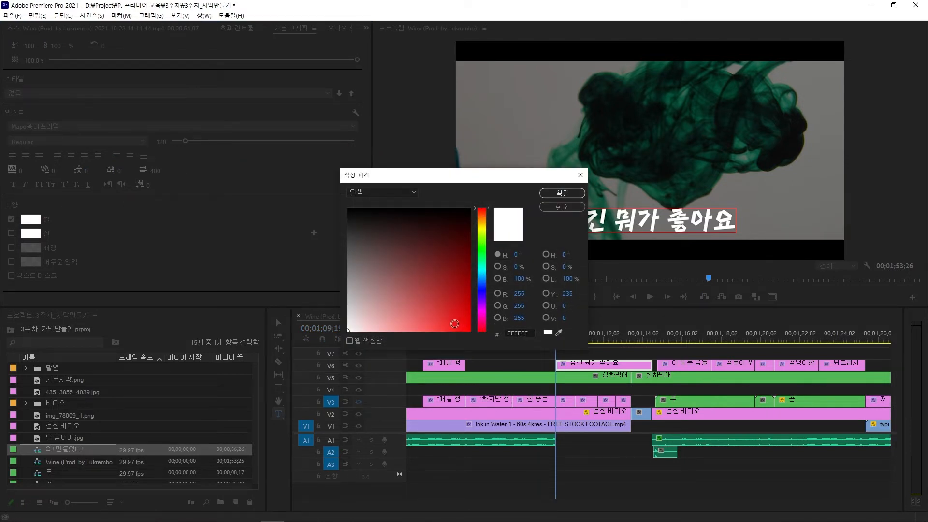
pyautogui.click(461, 322)
pyautogui.moveTo(461, 322); pyautogui.dragTo(455, 323)
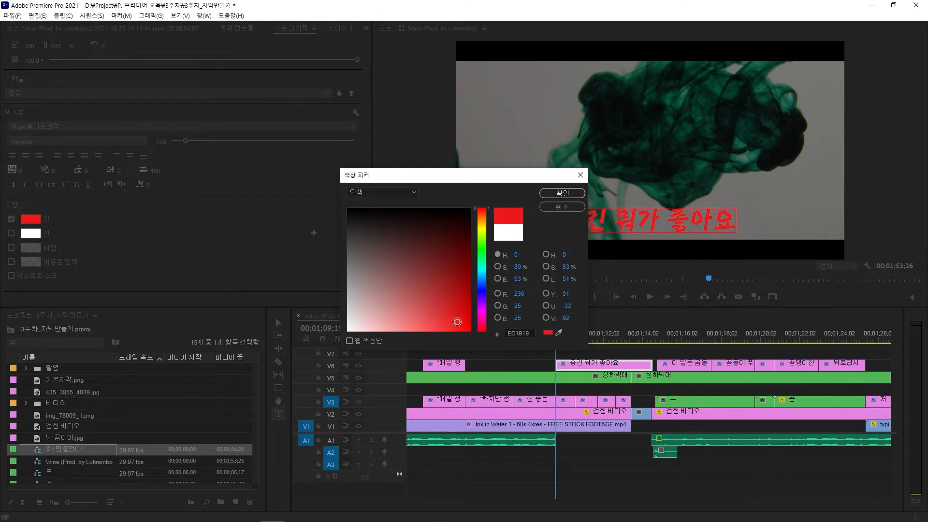
pyautogui.click(575, 194)
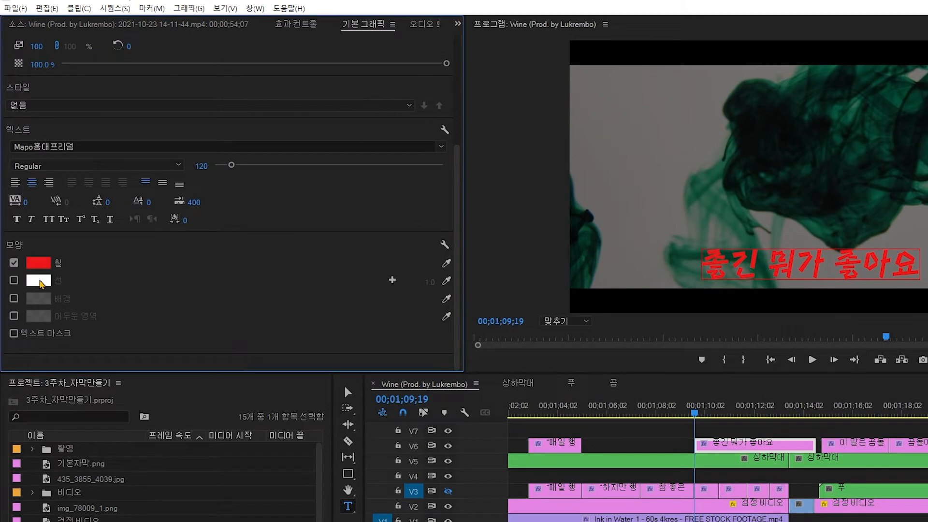
# Step: Enable the title's stroke and set its width to 15
pyautogui.click(15, 282)
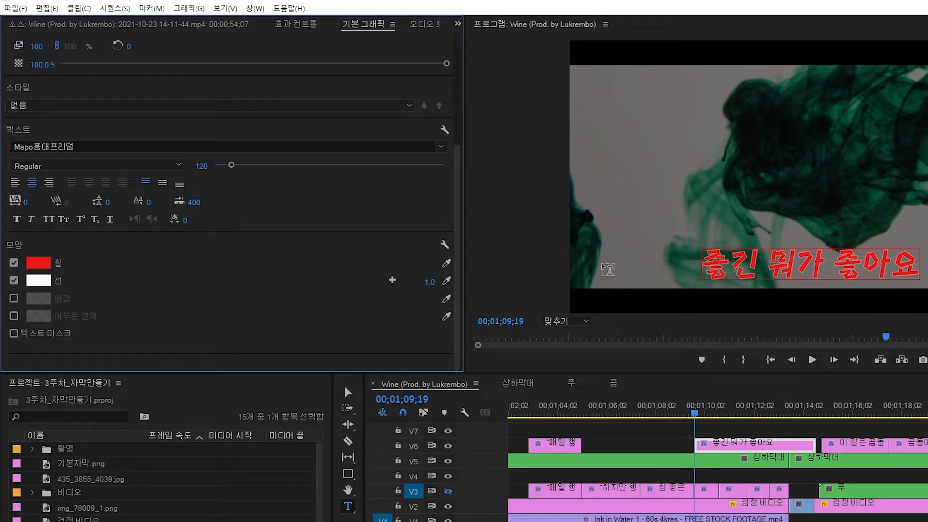
pyautogui.click(432, 282)
pyautogui.write('14')
pyautogui.press('BackSpace')
pyautogui.write('5')
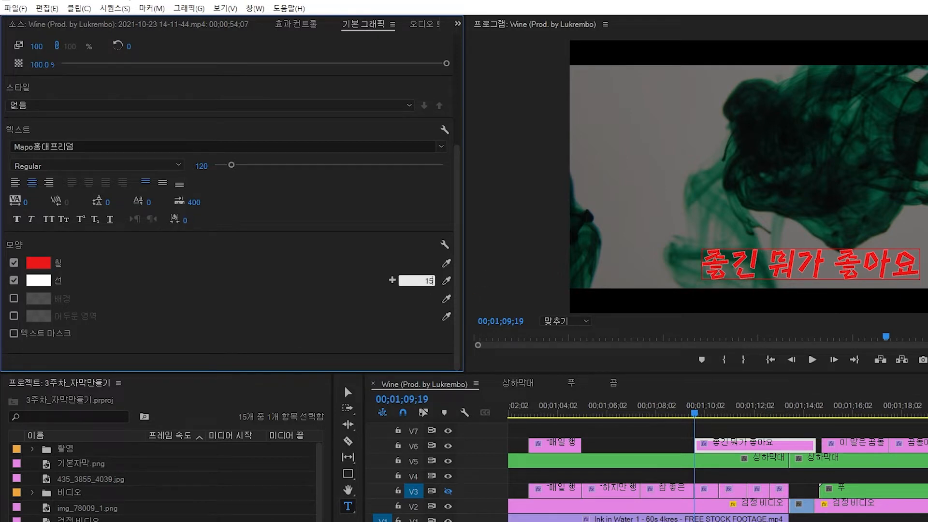
pyautogui.press('Return')
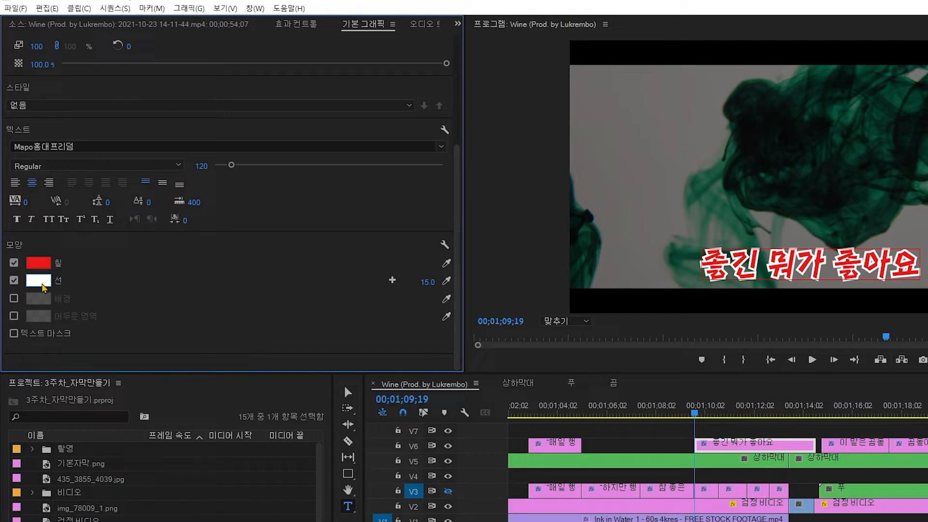
# Step: Set the stroke colour to black 000000
pyautogui.click(42, 284)
pyautogui.moveTo(490, 254); pyautogui.dragTo(414, 230)
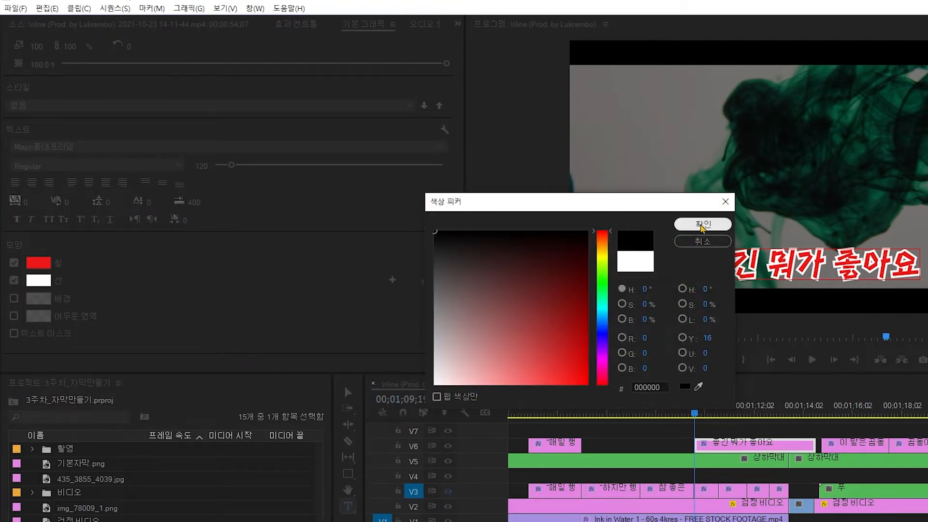
pyautogui.click(701, 226)
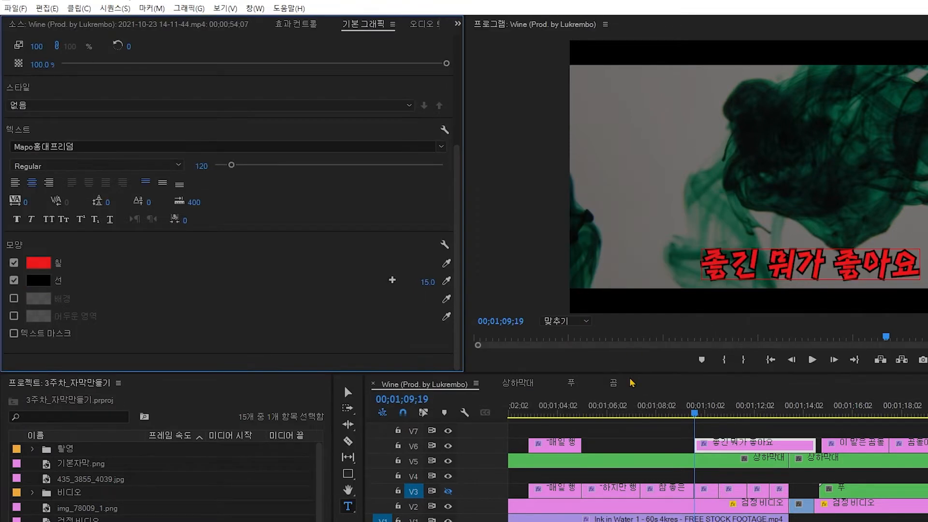
# Step: Add a second stroke to the title, set its colour to white and its width to 12
pyautogui.click(392, 281)
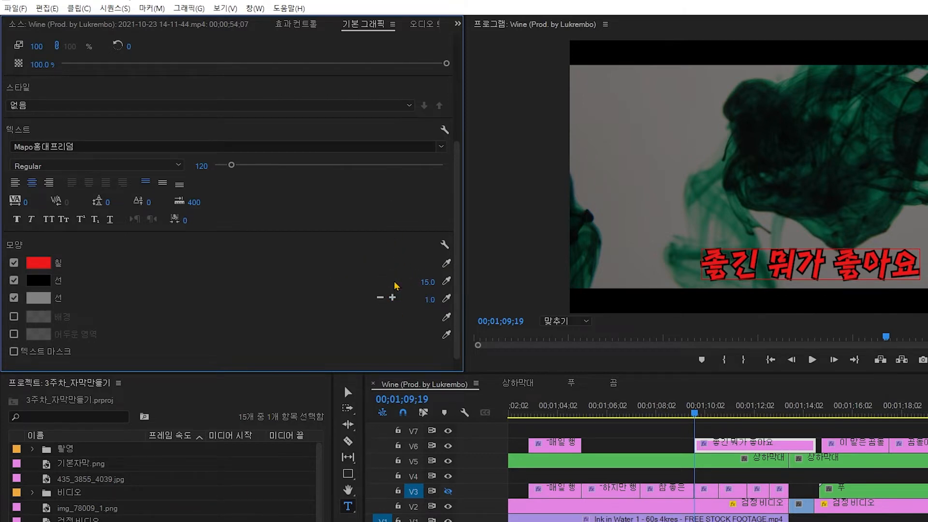
pyautogui.click(43, 303)
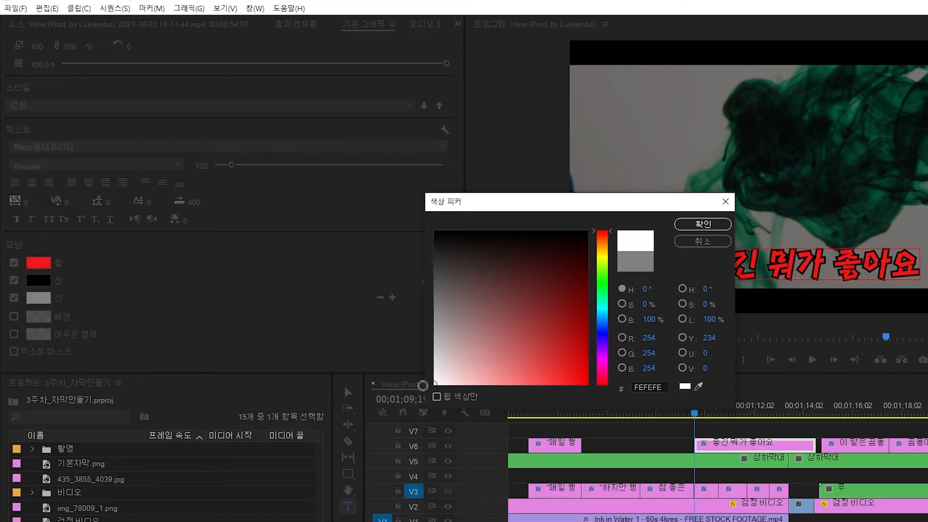
pyautogui.click(703, 224)
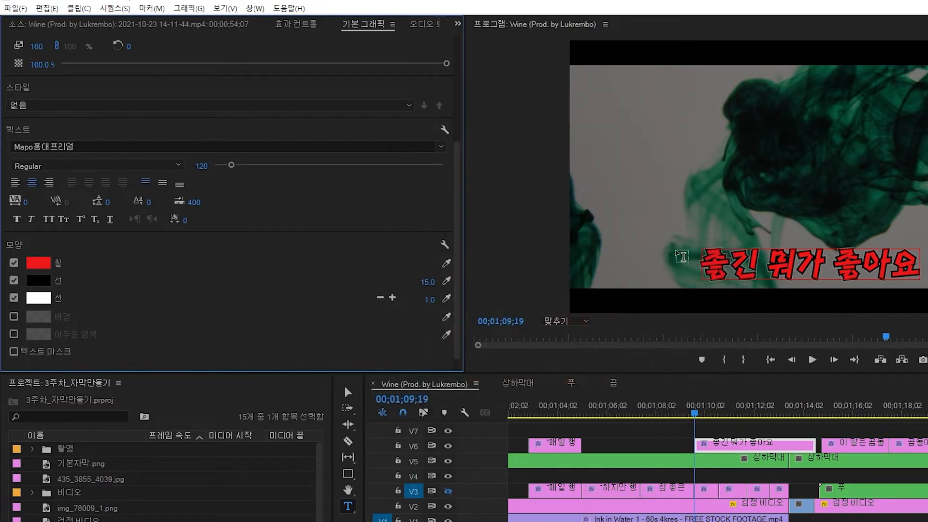
pyautogui.click(428, 298)
pyautogui.write('12')
pyautogui.press('Return')
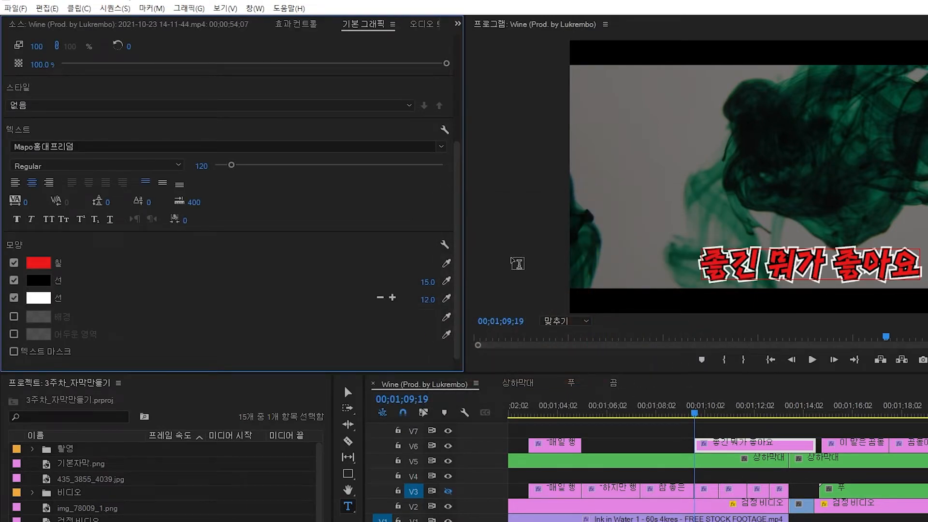
# Step: Enable the title's shadow and set its colour to black 000000
pyautogui.moveTo(456, 211); pyautogui.dragTo(445, 253)
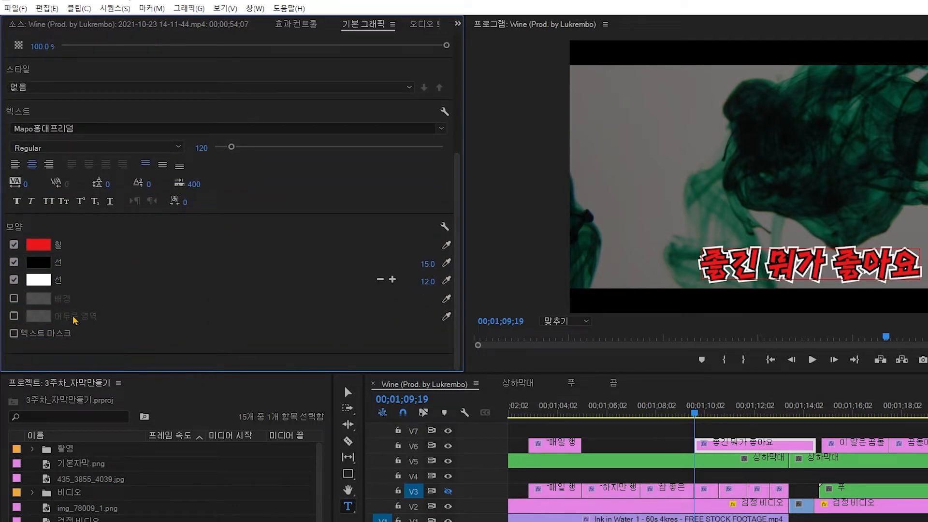
pyautogui.click(15, 316)
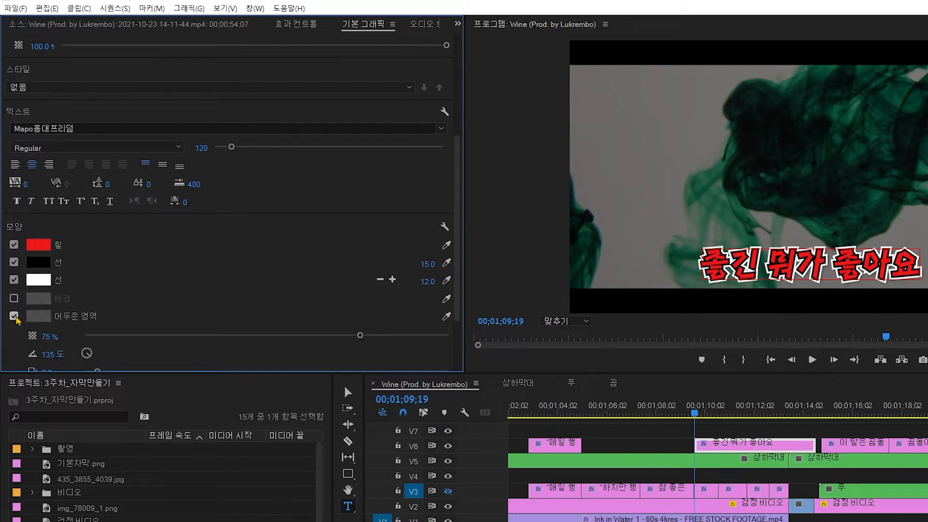
pyautogui.scroll(-3, 45, 229)
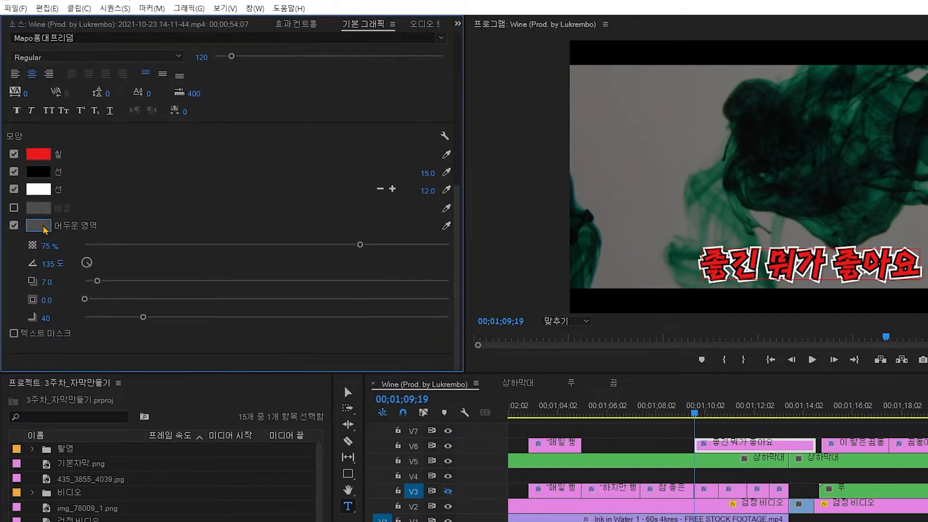
pyautogui.click(39, 227)
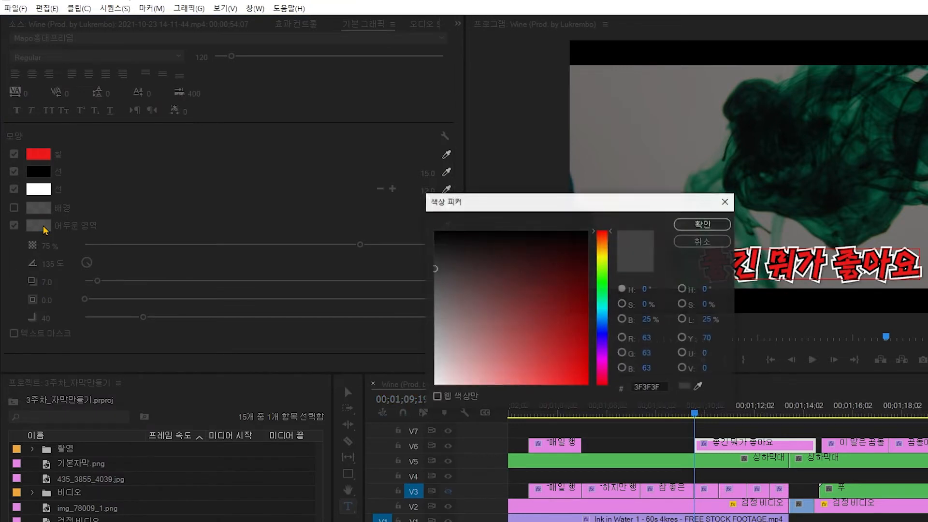
pyautogui.moveTo(434, 268); pyautogui.dragTo(429, 227)
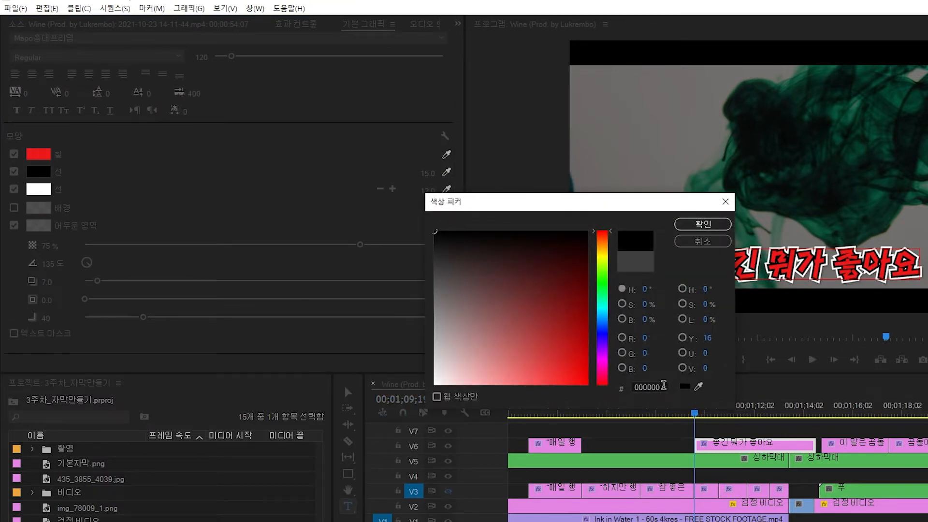
pyautogui.click(706, 228)
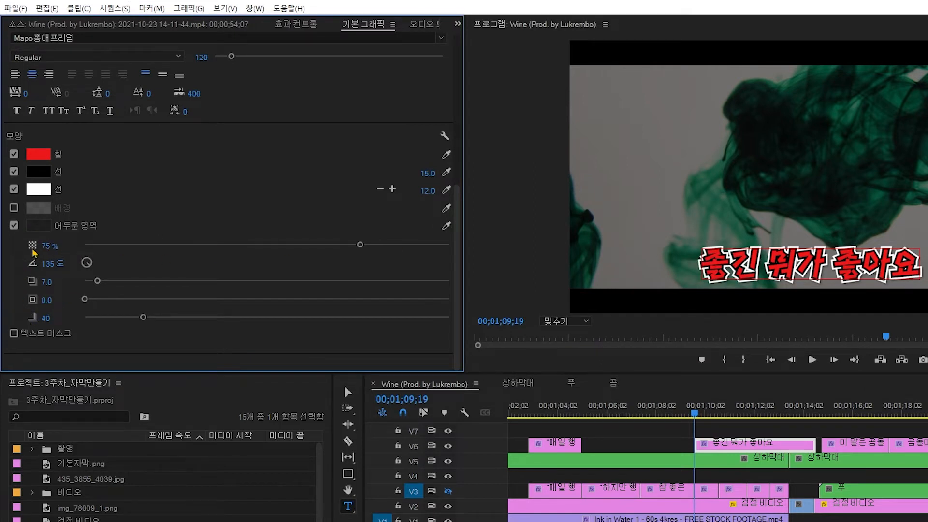
# Step: Set the shadow's opacity to 85% and its size to 10
pyautogui.click(49, 245)
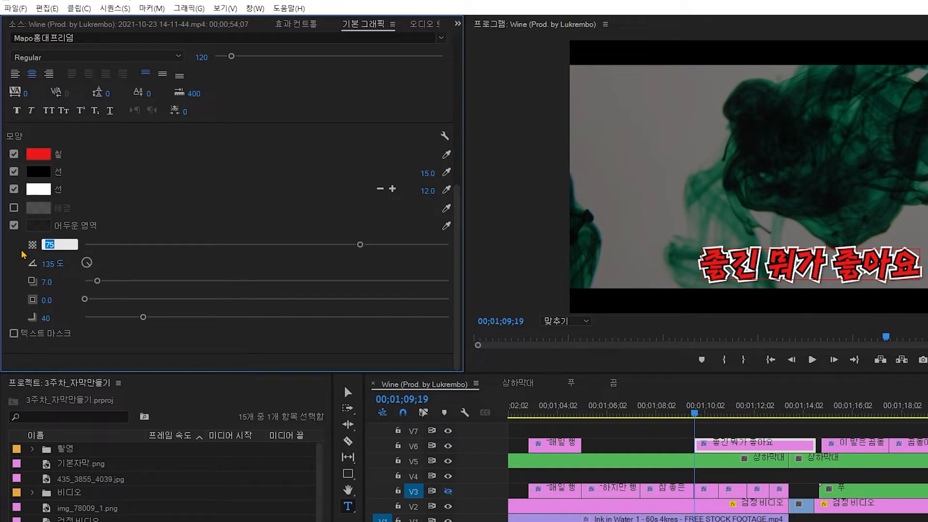
pyautogui.write('85')
pyautogui.press('Return')
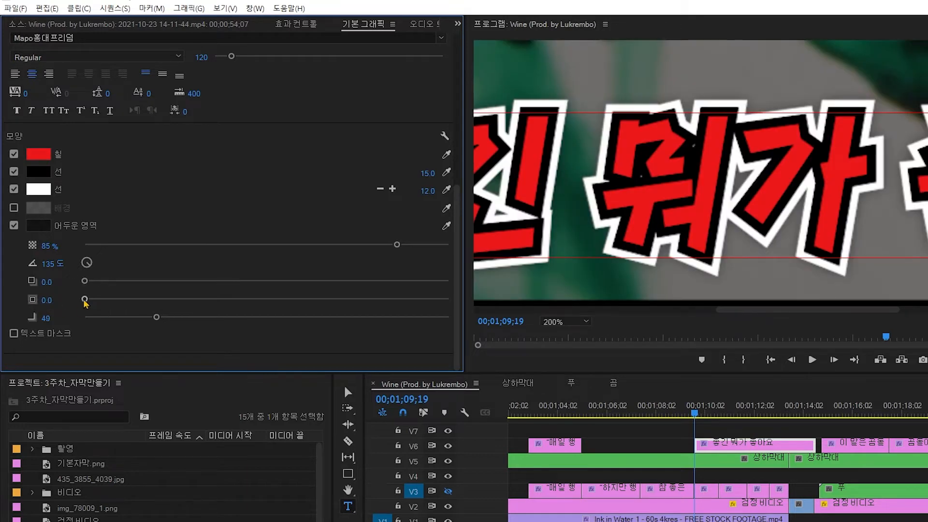
pyautogui.moveTo(85, 300); pyautogui.dragTo(130, 299)
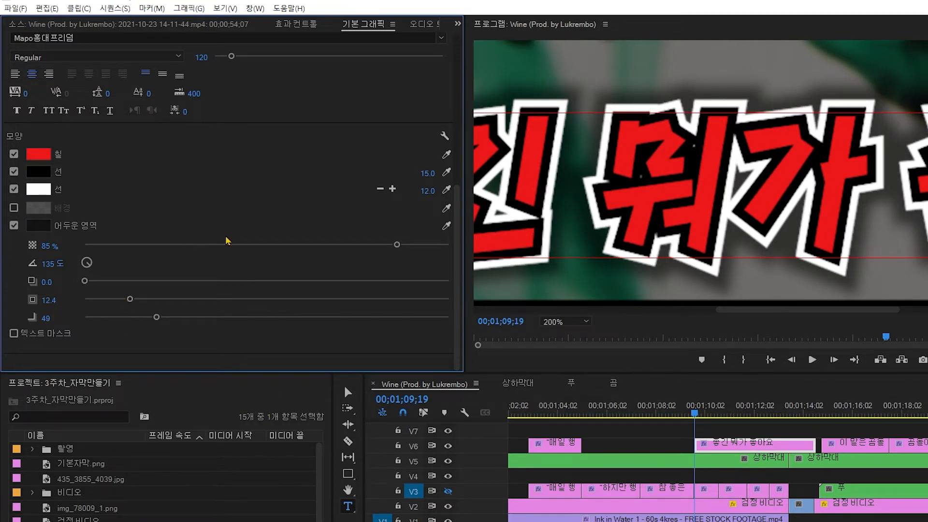
pyautogui.moveTo(129, 299); pyautogui.dragTo(124, 303)
pyautogui.click(59, 298)
pyautogui.write('10')
pyautogui.press('Return')
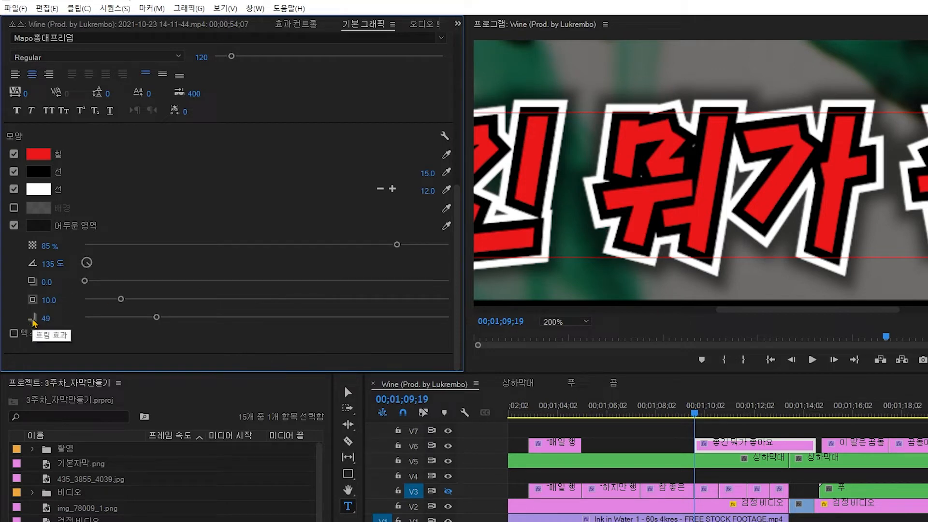
# Step: Set the shadow's blur to 1
pyautogui.moveTo(157, 317); pyautogui.dragTo(244, 319)
pyautogui.click(52, 317)
pyautogui.write('110')
pyautogui.press('Return')
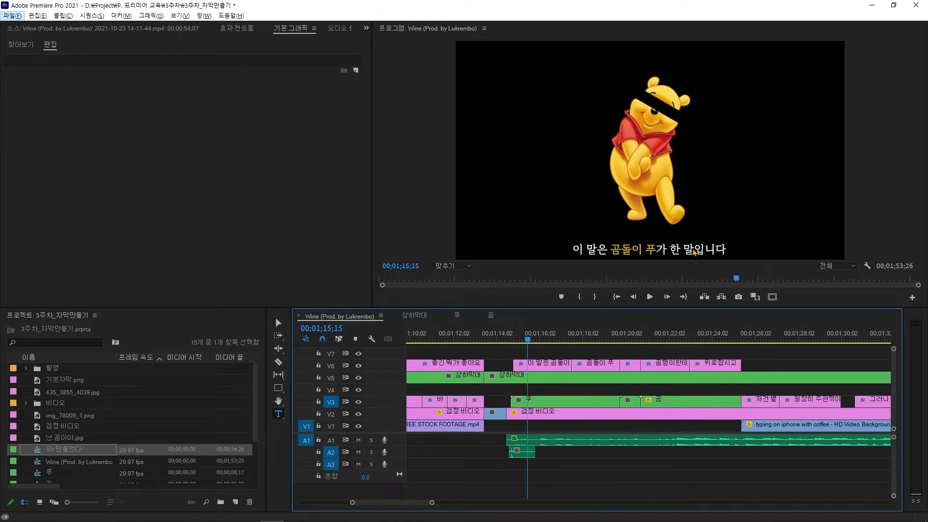
# Step: Hide track V6 and create a new title reading '이 말은 곰돌이 푸가 한 말입니다' at 01;14;25
pyautogui.moveTo(561, 341); pyautogui.dragTo(545, 341)
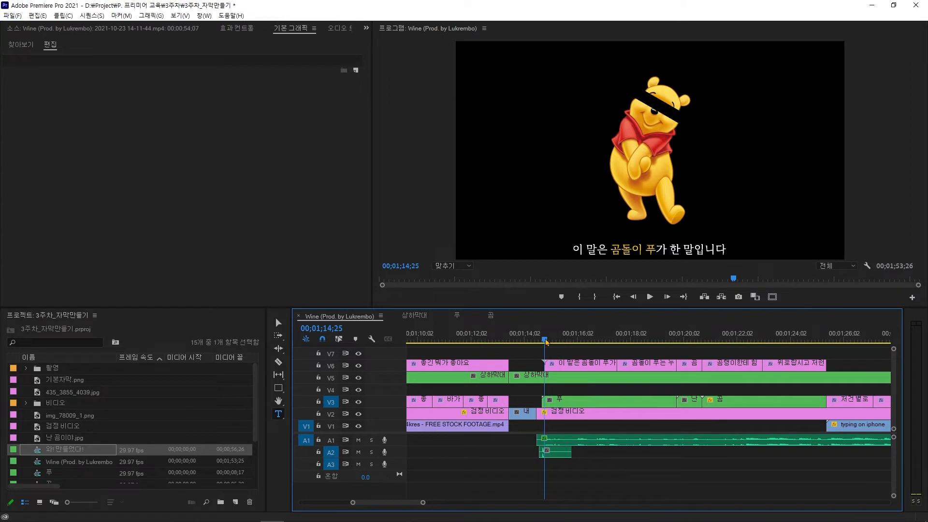
pyautogui.click(359, 366)
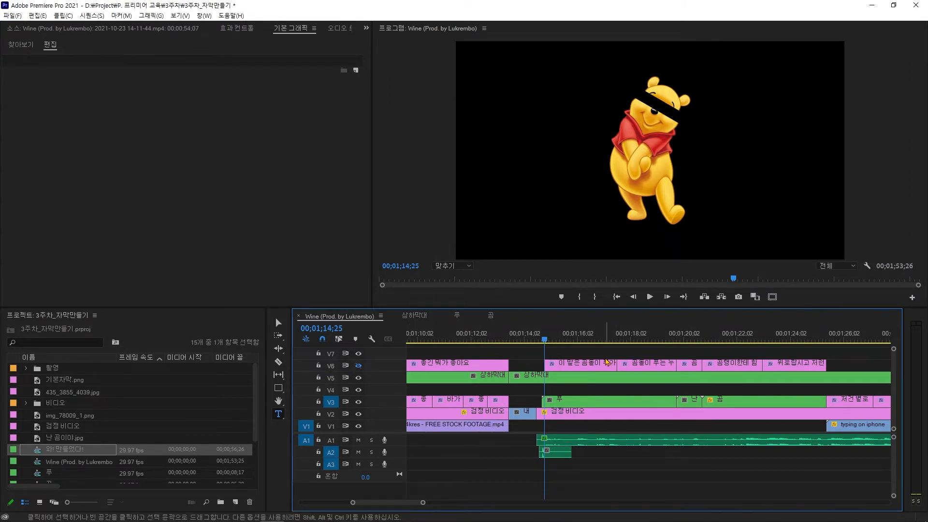
pyautogui.click(575, 254)
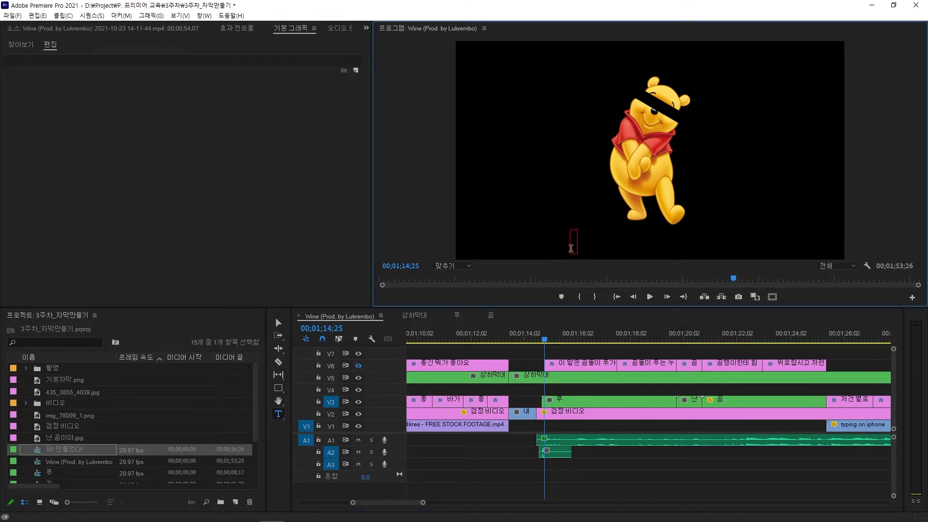
pyautogui.write('이 말은 곰돌')
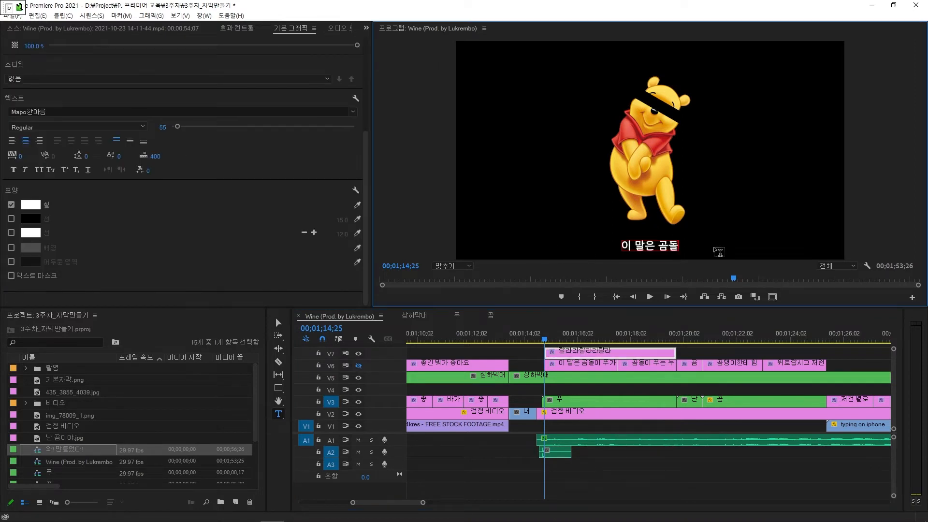
pyautogui.write('이 푸가 한 말입니다')
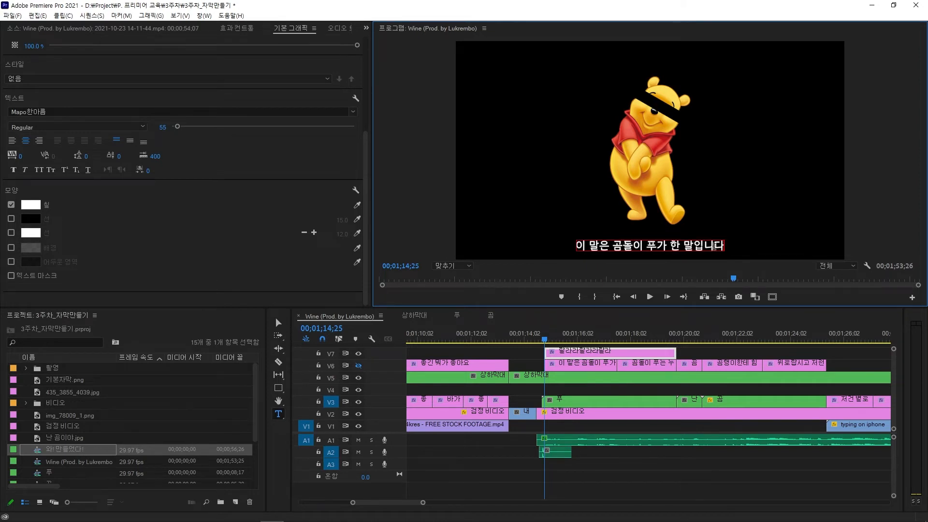
pyautogui.press('Escape')
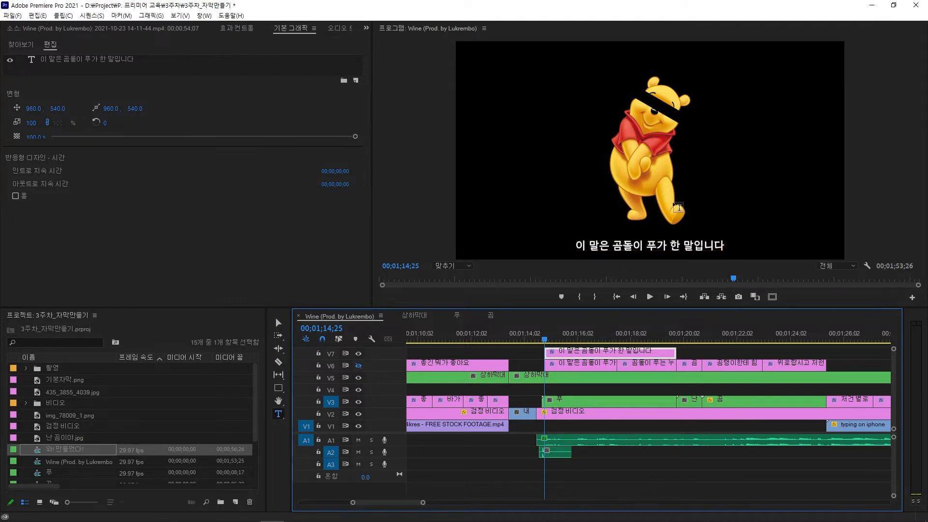
# Step: Colour the words '곰돌이 푸' in the title yellow EFAD1C, sampled with the eyedropper
pyautogui.moveTo(612, 246); pyautogui.dragTo(655, 245)
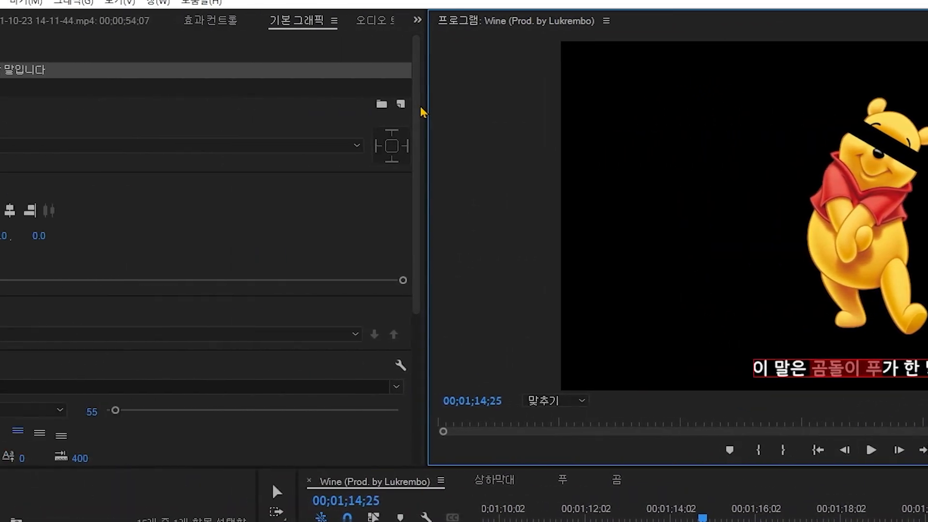
pyautogui.moveTo(420, 116); pyautogui.dragTo(413, 211)
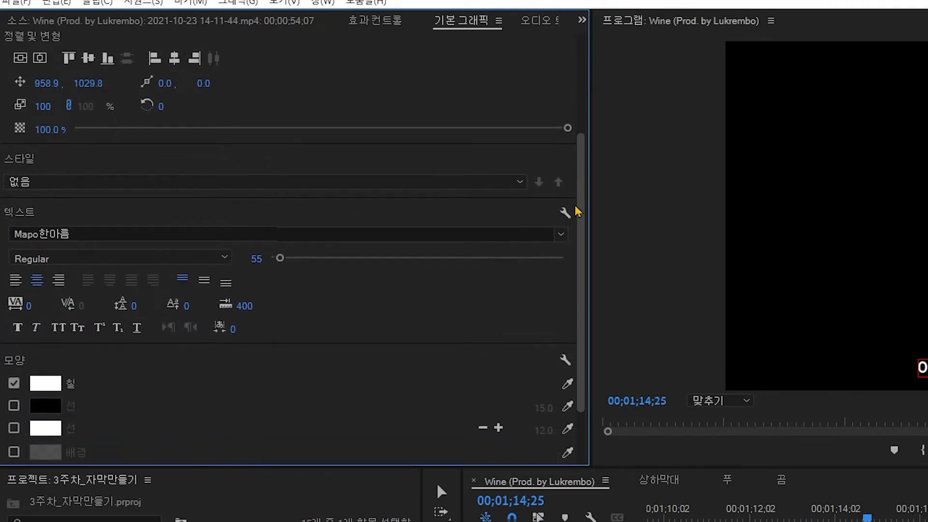
pyautogui.moveTo(578, 211); pyautogui.dragTo(578, 260)
pyautogui.click(45, 304)
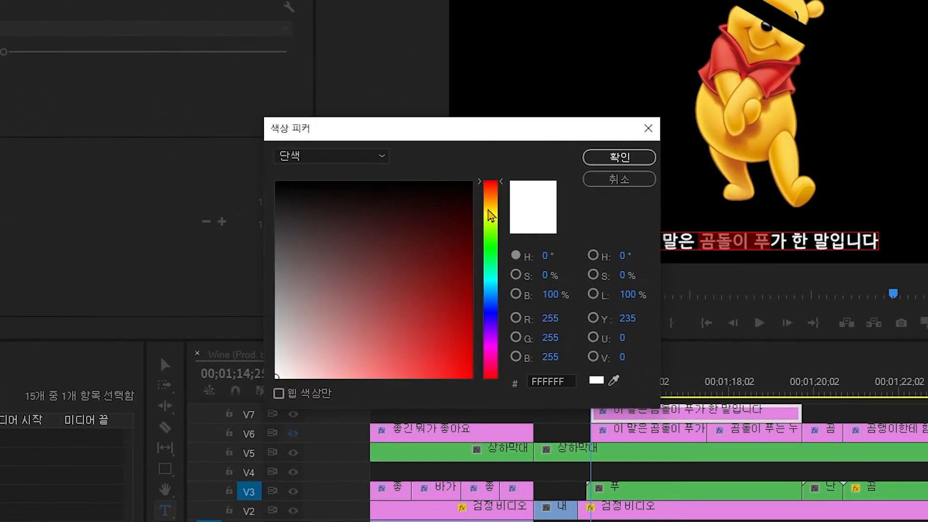
pyautogui.click(767, 339)
pyautogui.moveTo(443, 329); pyautogui.dragTo(458, 367)
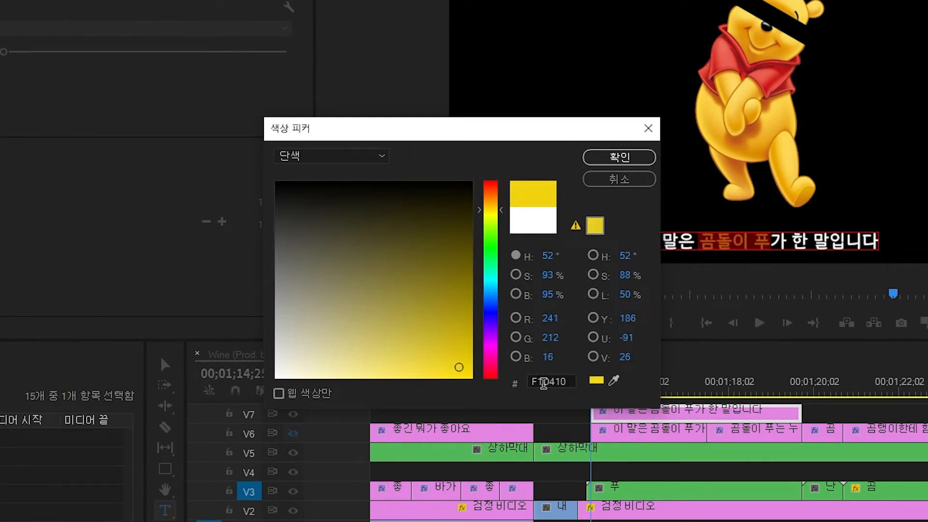
pyautogui.click(614, 381)
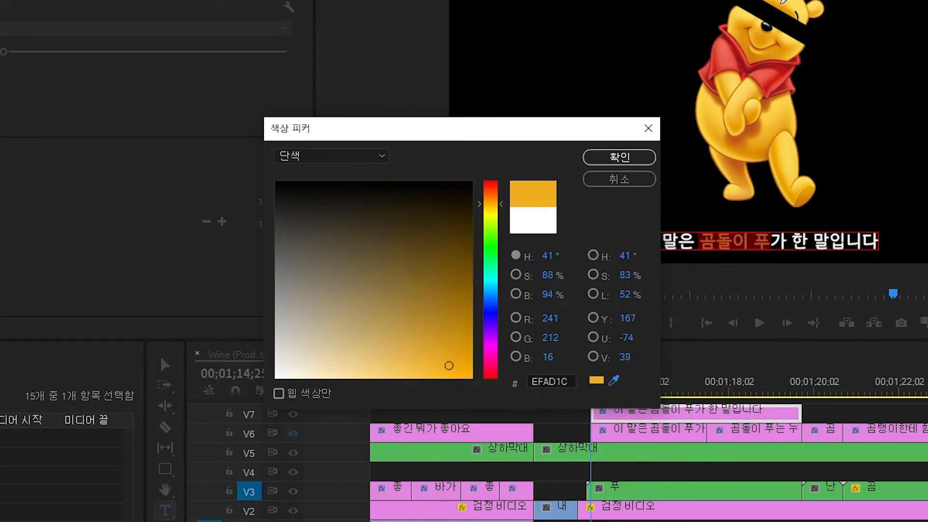
pyautogui.click(779, 104)
pyautogui.click(634, 164)
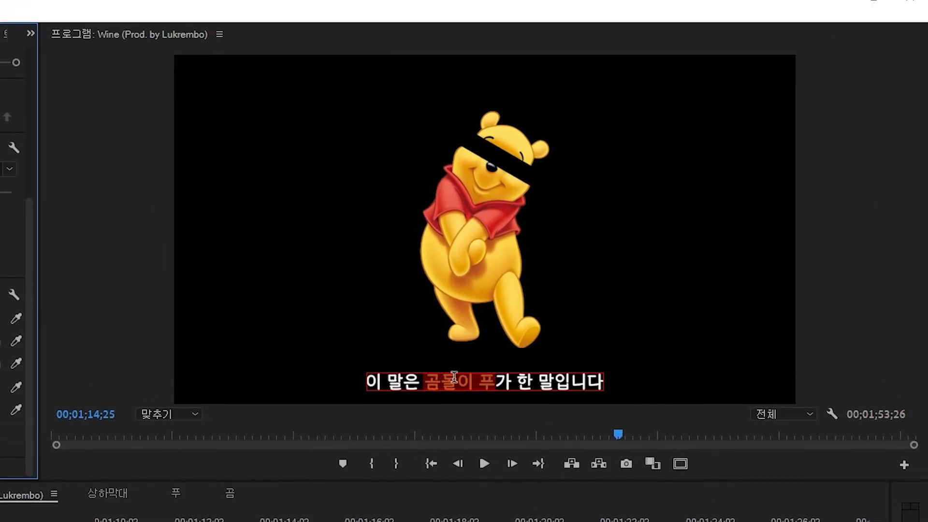
# Step: Play back the sequence to preview the new title
pyautogui.click(502, 382)
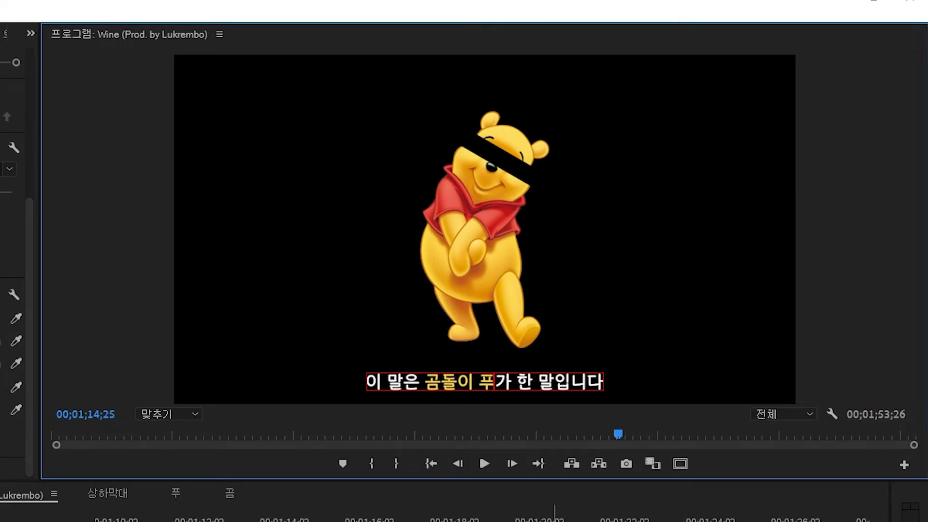
pyautogui.press('space')
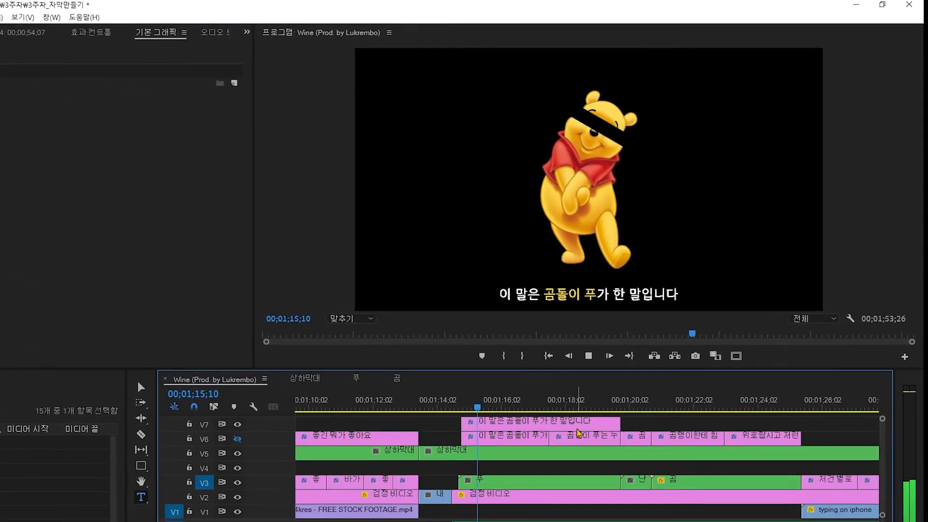
pyautogui.press('space')
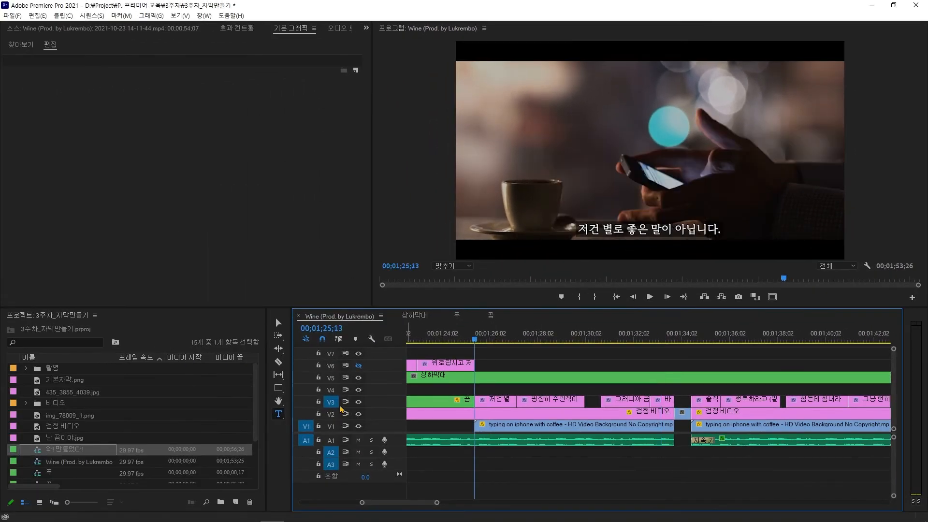
# Step: Show track V6 again, hide track V3, and create a new title reading '나는 커피가 좋아'
pyautogui.click(358, 366)
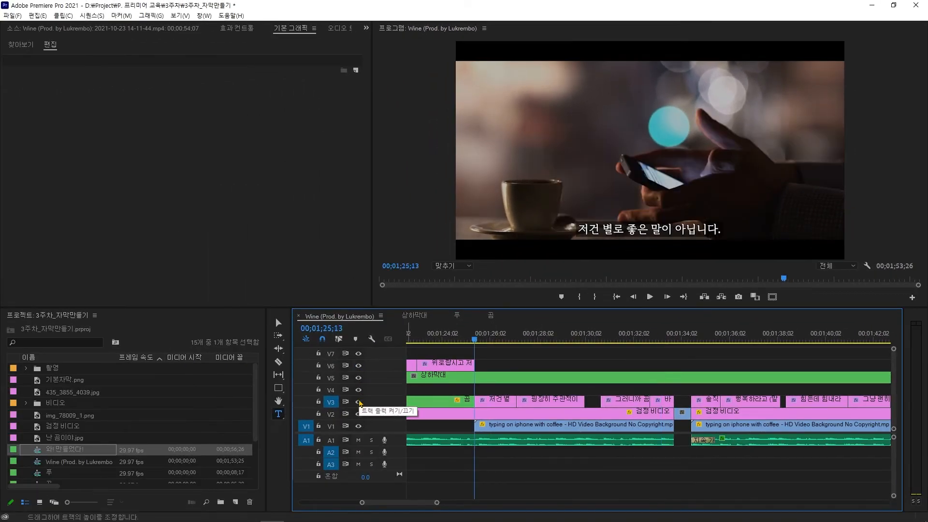
pyautogui.click(359, 402)
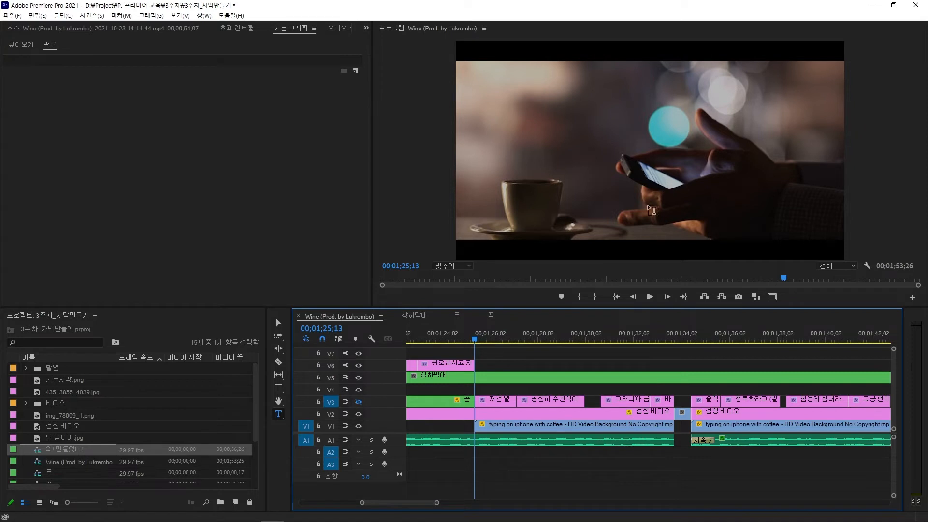
pyautogui.click(603, 220)
pyautogui.write('나는 커피가 좋아')
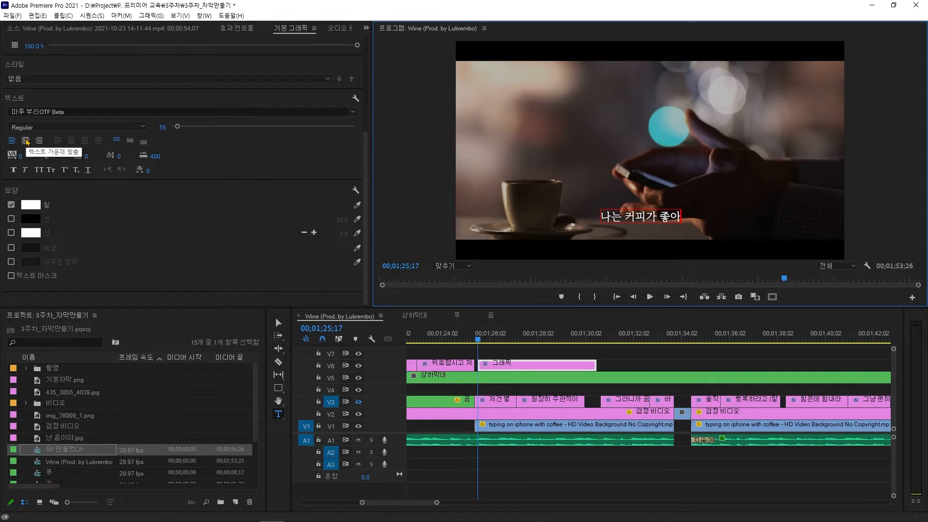
# Step: Centre-align the new title's text, centre it horizontally in the frame and adjust its vertical position
pyautogui.click(26, 140)
pyautogui.scroll(1, 54, 95)
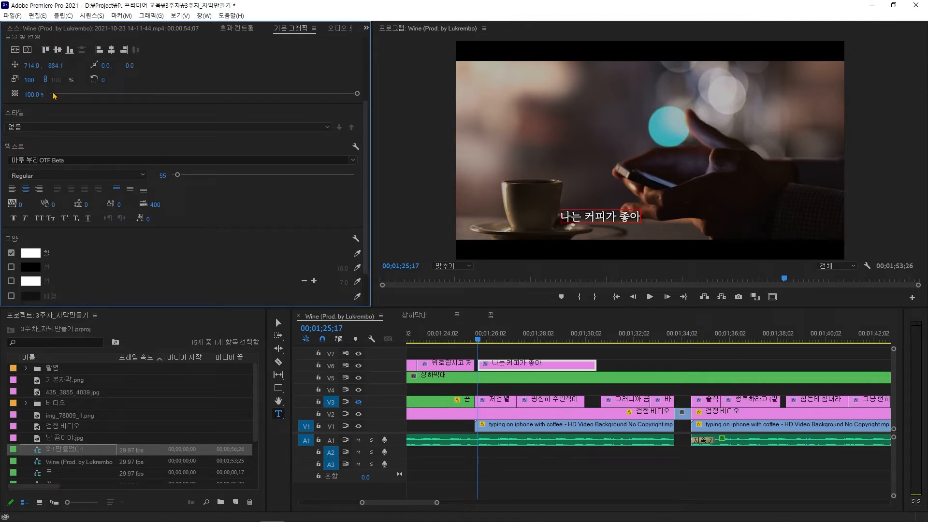
pyautogui.click(27, 51)
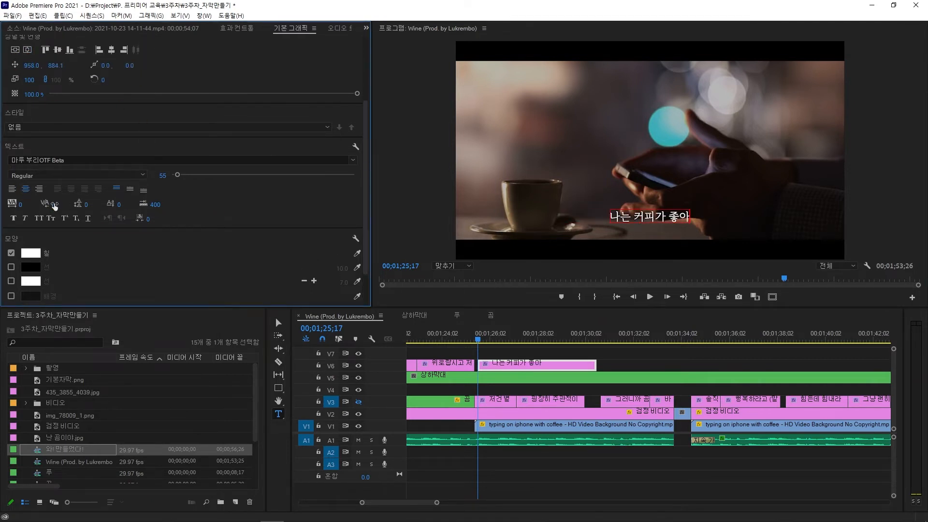
pyautogui.moveTo(57, 65); pyautogui.dragTo(76, 65)
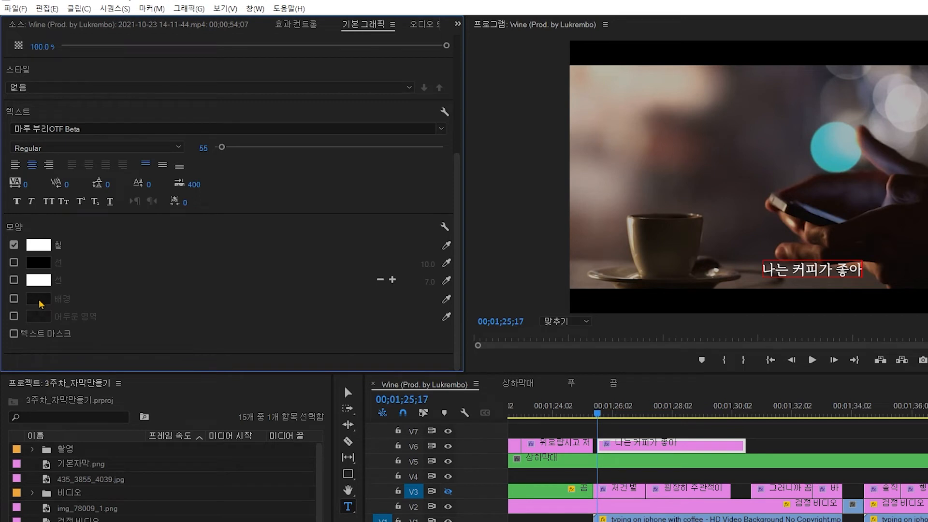
# Step: Enable a black background behind the new title's text and set its opacity to 90%
pyautogui.click(14, 300)
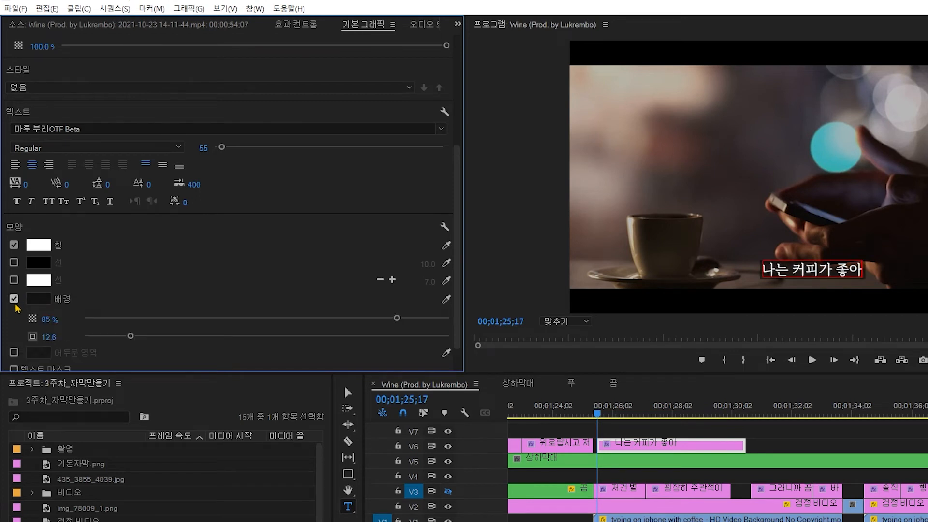
pyautogui.click(43, 300)
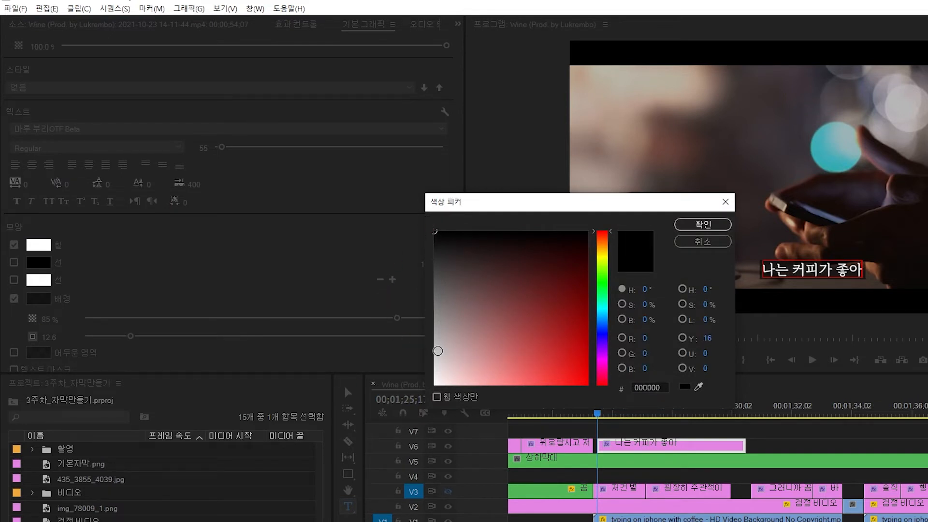
pyautogui.click(703, 224)
pyautogui.scroll(-2, 174, 346)
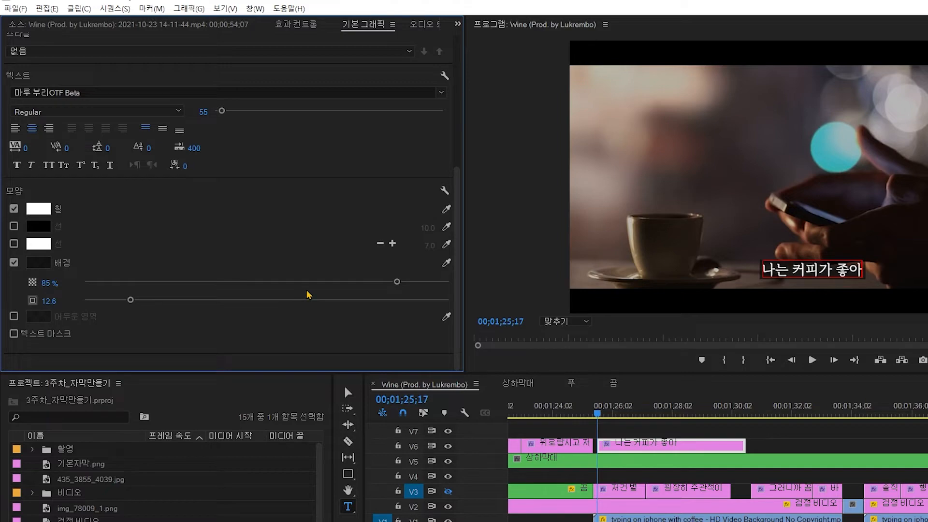
pyautogui.click(50, 282)
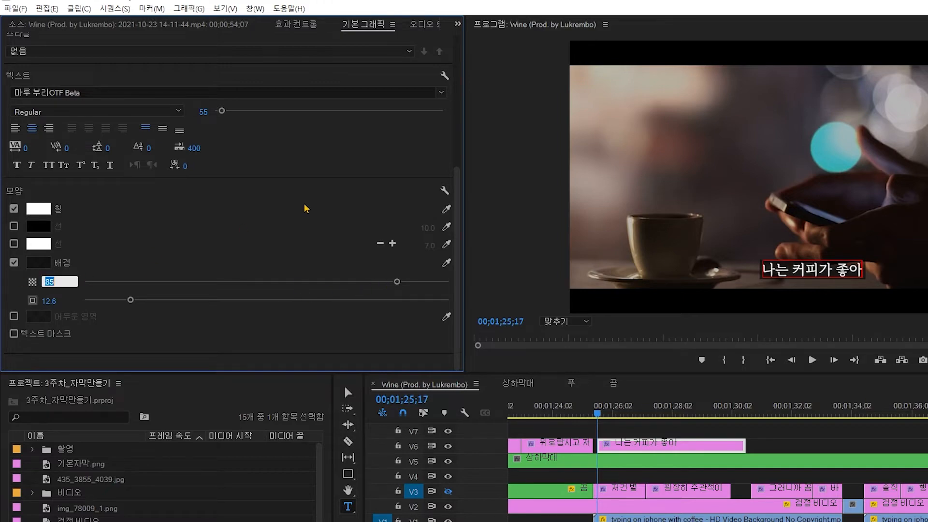
pyautogui.write('90')
pyautogui.press('Return')
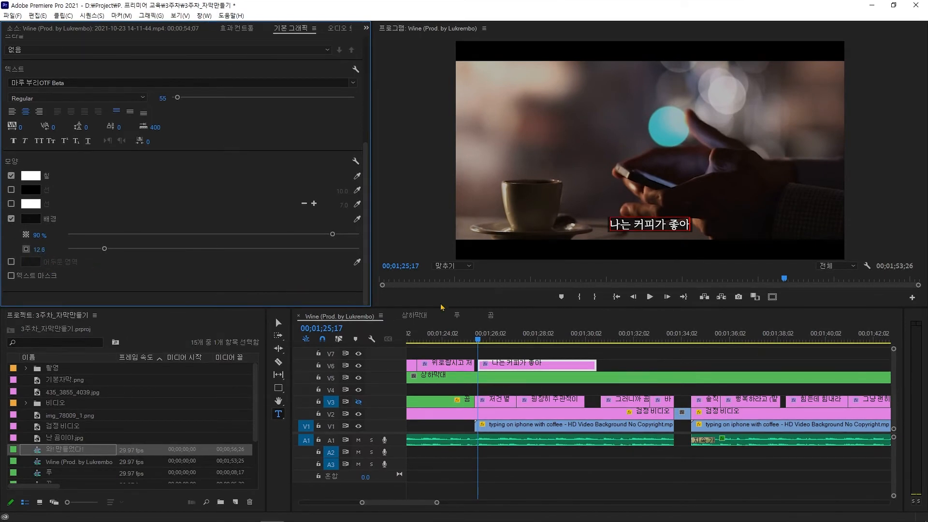
# Step: Set the title background's size to 8, zooming the program monitor in to check it and back to fit
pyautogui.click(452, 266)
pyautogui.click(452, 345)
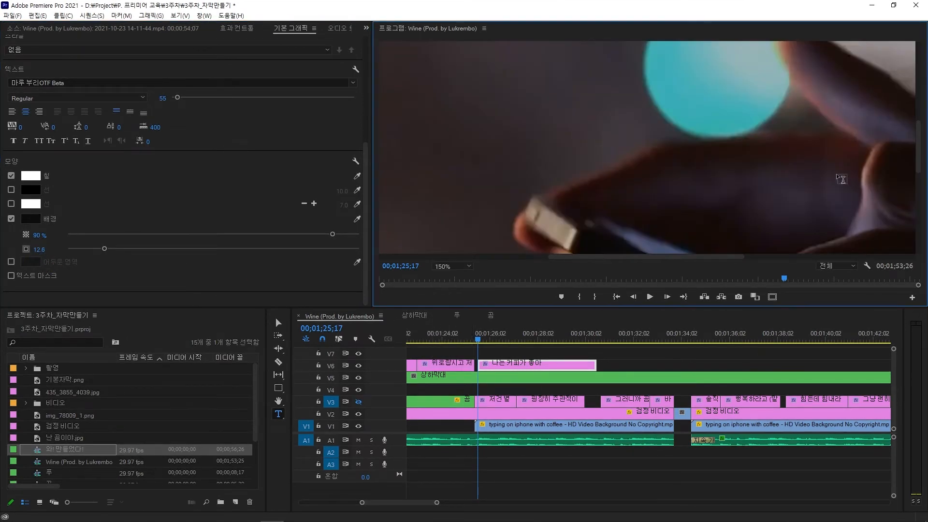
pyautogui.moveTo(918, 145); pyautogui.dragTo(922, 206)
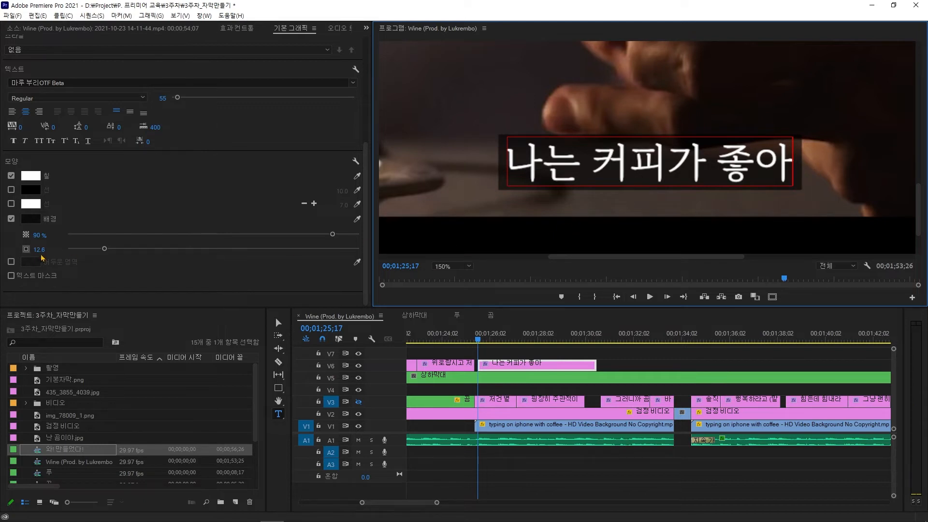
pyautogui.moveTo(41, 250); pyautogui.dragTo(53, 249)
pyautogui.click(53, 248)
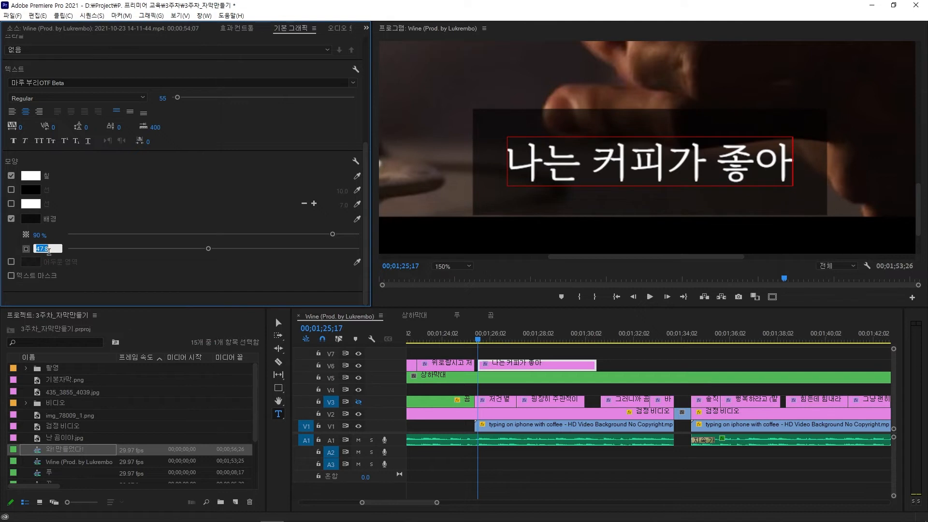
pyautogui.click(725, 165)
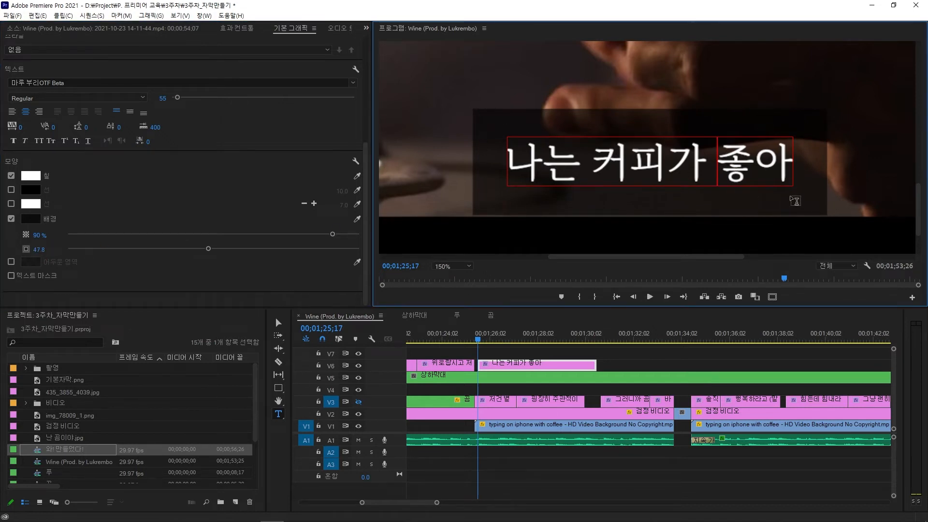
pyautogui.click(42, 252)
pyautogui.moveTo(43, 252); pyautogui.dragTo(23, 252)
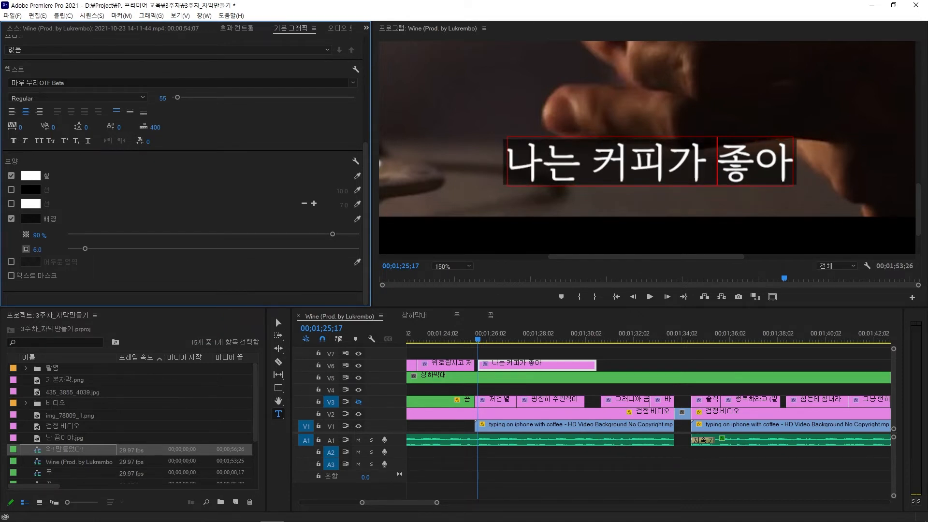
pyautogui.click(454, 267)
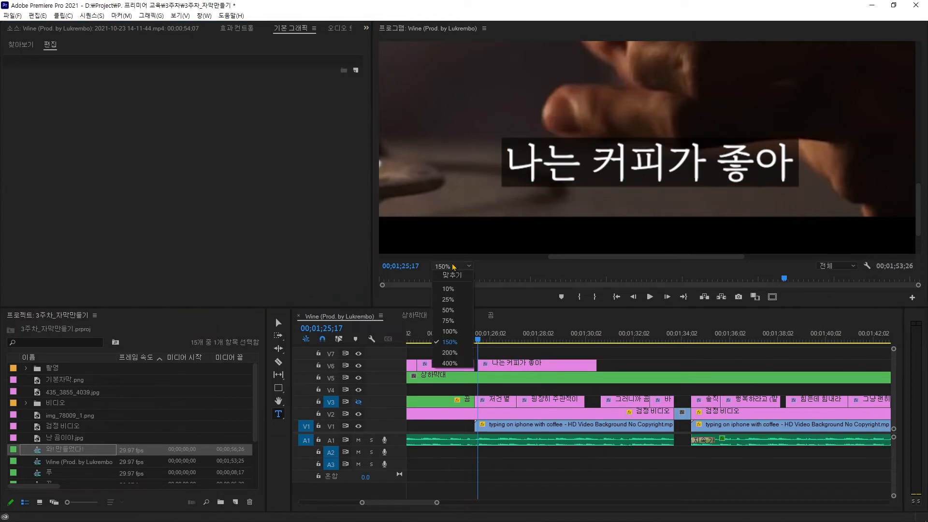
pyautogui.click(452, 275)
# Step: Play back the sequence to preview the title with its background
pyautogui.click(623, 357)
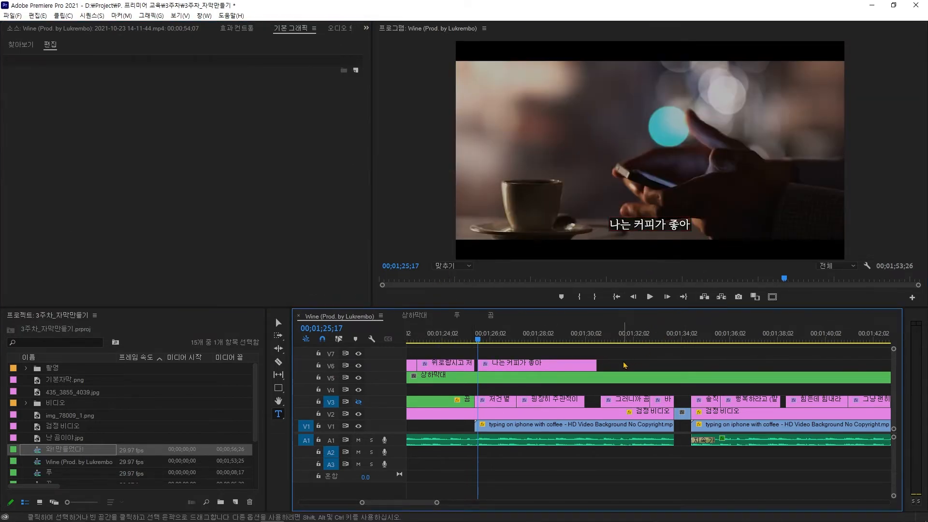
pyautogui.click(559, 364)
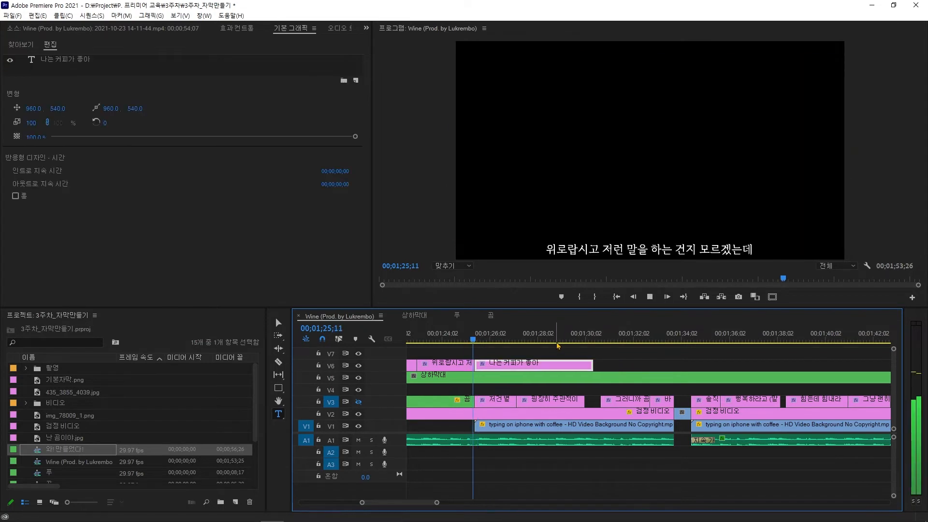
pyautogui.press('space')
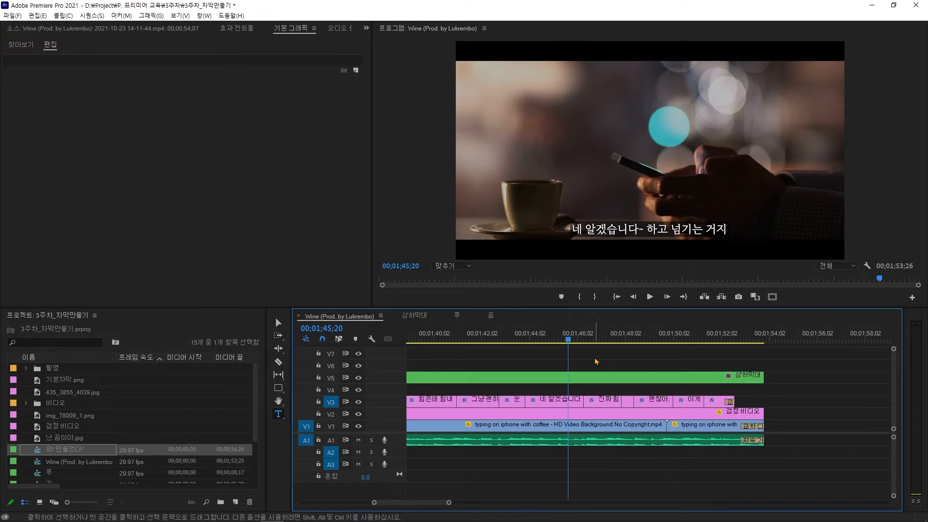
pyautogui.click(649, 296)
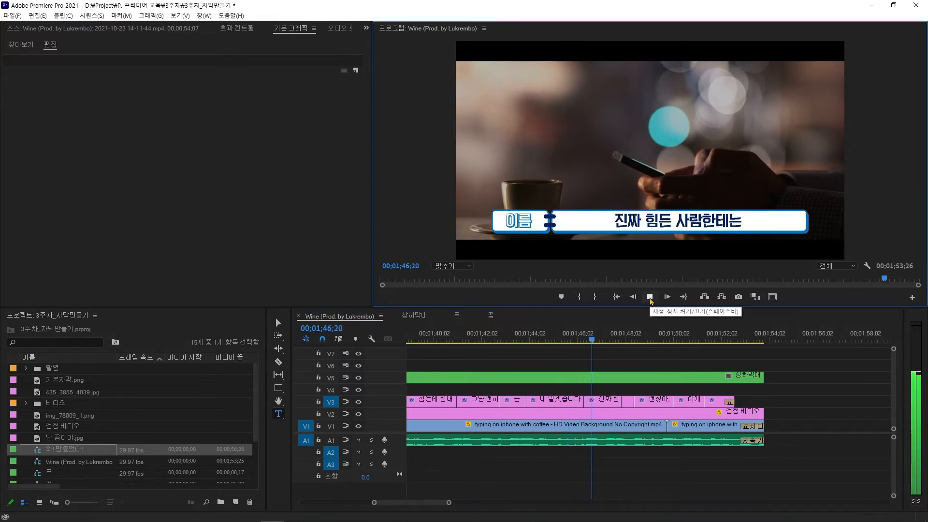
pyautogui.click(649, 297)
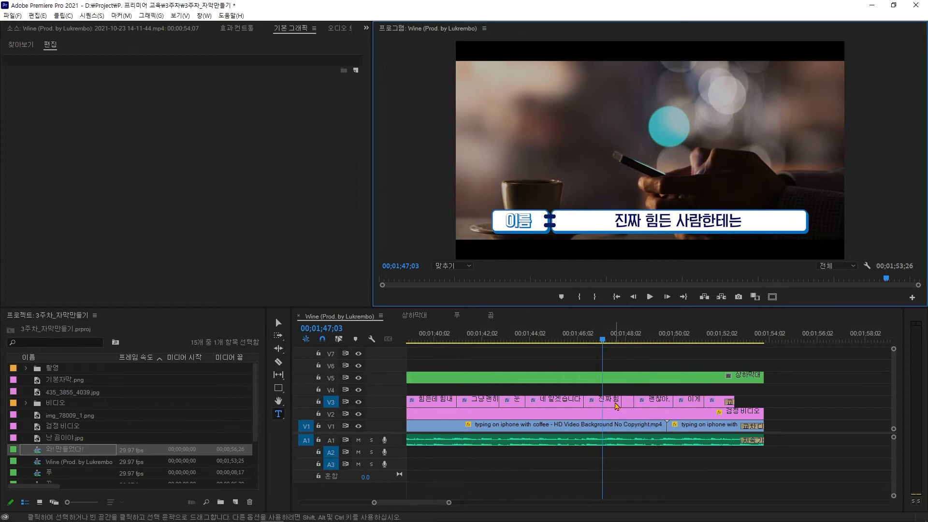
# Step: Select the existing '진짜 힘든 사람한테는' subtitle and toggle its 기본자막 layer's visibility to examine its layers
pyautogui.click(616, 403)
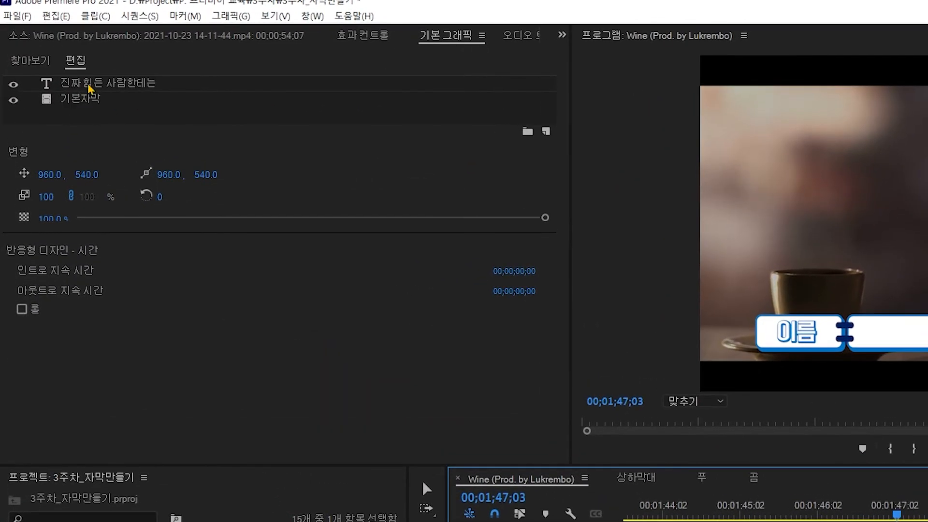
pyautogui.click(14, 85)
pyautogui.click(14, 85)
pyautogui.click(92, 100)
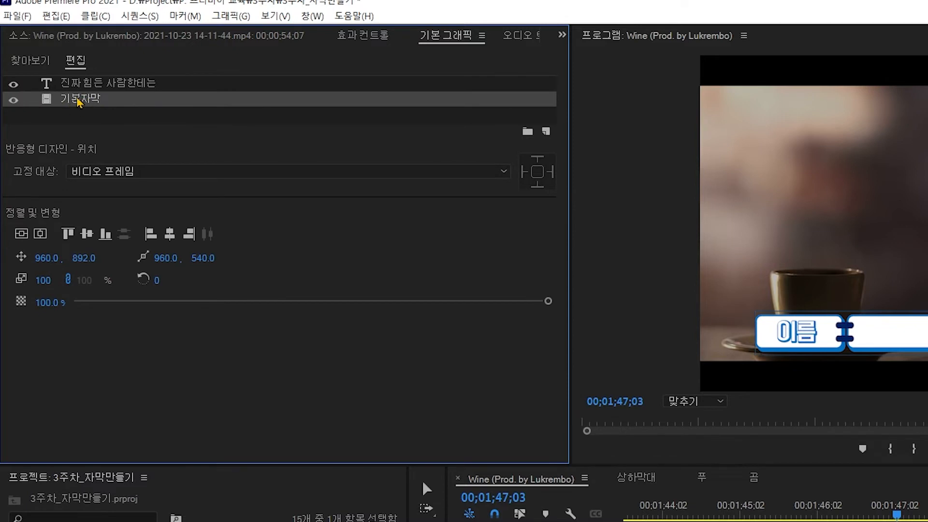
pyautogui.click(14, 100)
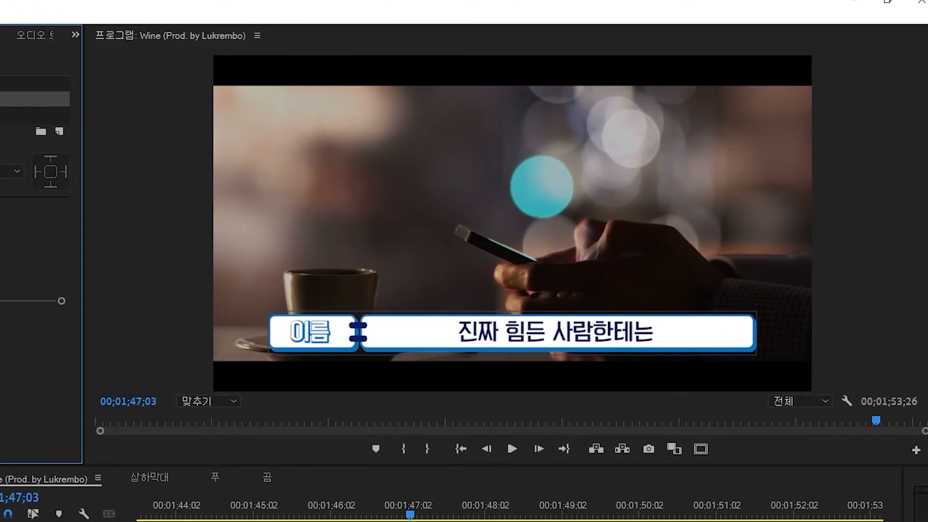
pyautogui.click(10, 70)
pyautogui.click(10, 70)
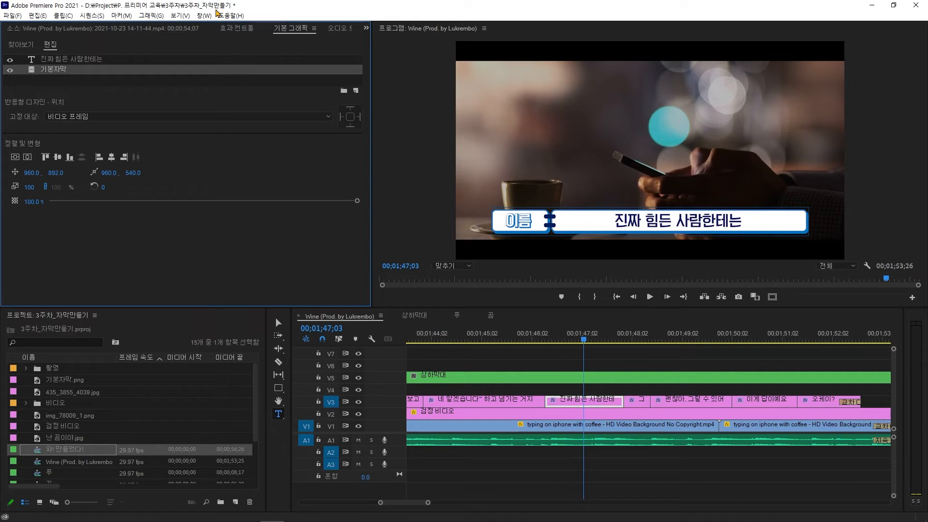
# Step: Switch to PowerPoint, draw a rectangle over the slide's lower half and send it behind the subtitle shape
pyautogui.click(671, 362)
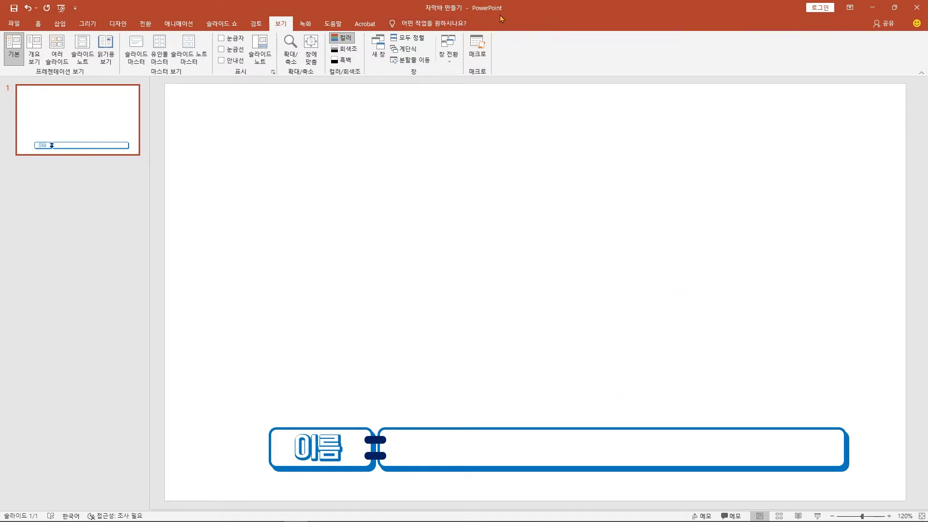
pyautogui.click(649, 441)
pyautogui.click(680, 401)
pyautogui.moveTo(164, 236); pyautogui.dragTo(906, 501)
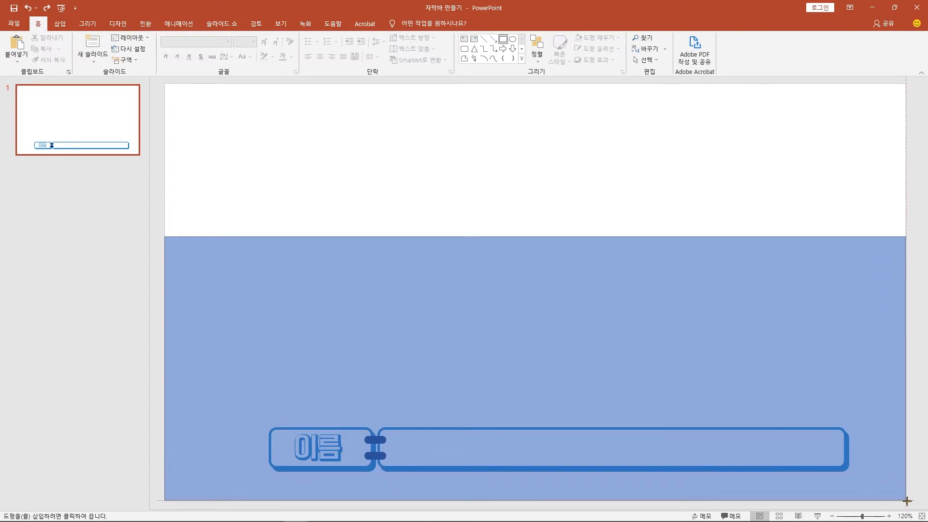
pyautogui.hotkey('ctrl', '[')
pyautogui.hotkey('ctrl', '[')
pyautogui.hotkey('ctrl', '[')
pyautogui.hotkey('ctrl', '[')
pyautogui.hotkey('ctrl', '[')
pyautogui.hotkey('ctrl', '[')
pyautogui.hotkey('ctrl', '[')
pyautogui.hotkey('ctrl', '[')
# Step: Change the new rectangle's shape fill colour
pyautogui.click(358, 37)
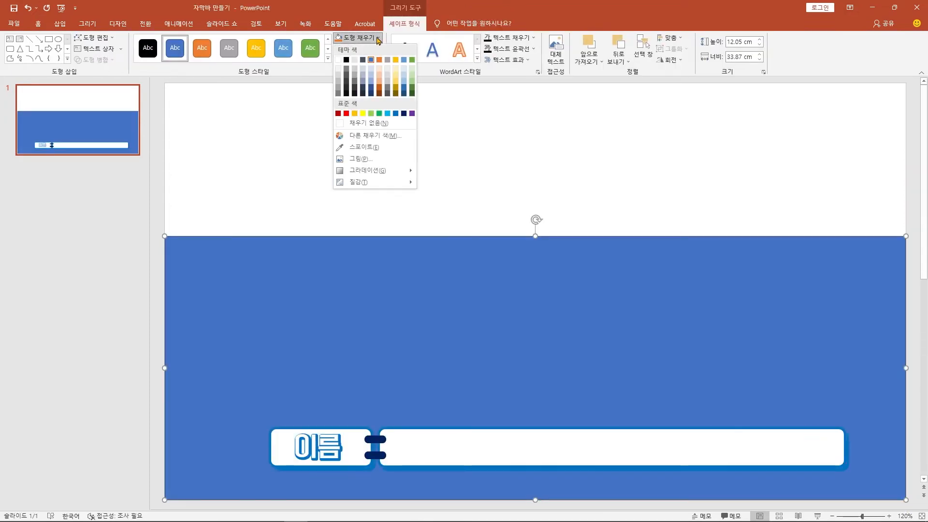